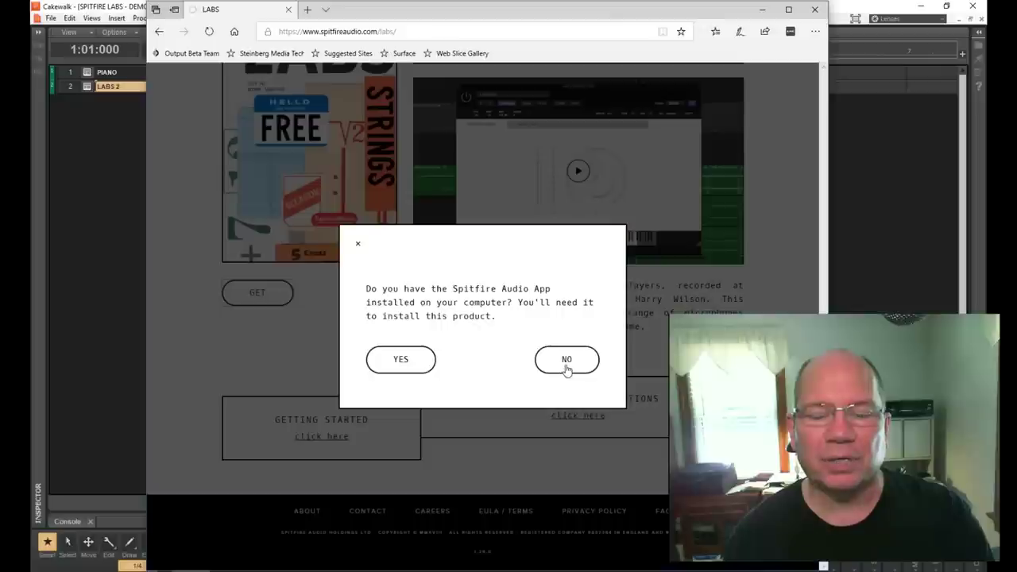
- Dismiss the app-install prompt, view LABS Soft Piano in the Spitfire Audio app, and minimise both windows to return to Cakewalk
left_click(358, 245)
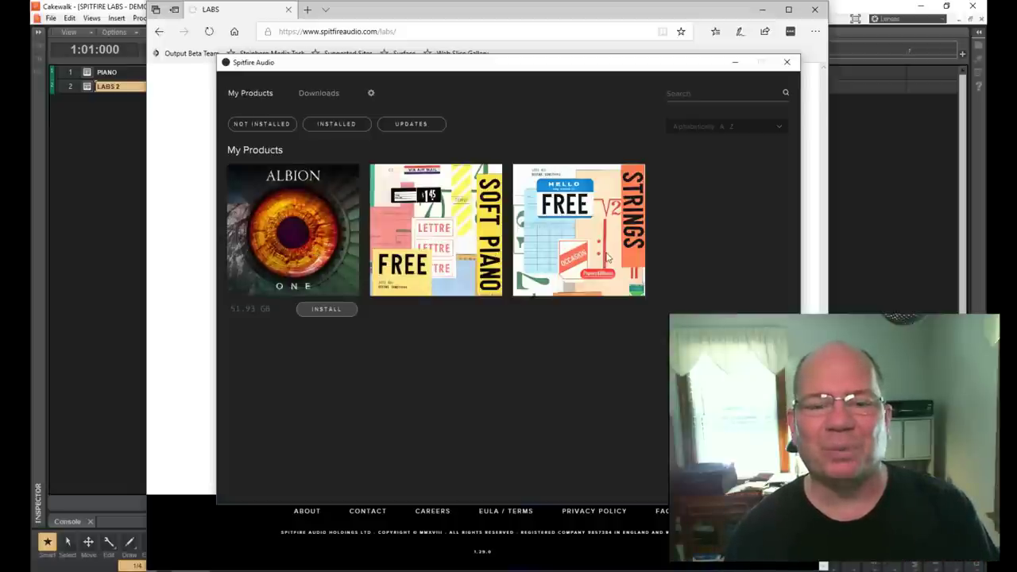
left_click(437, 238)
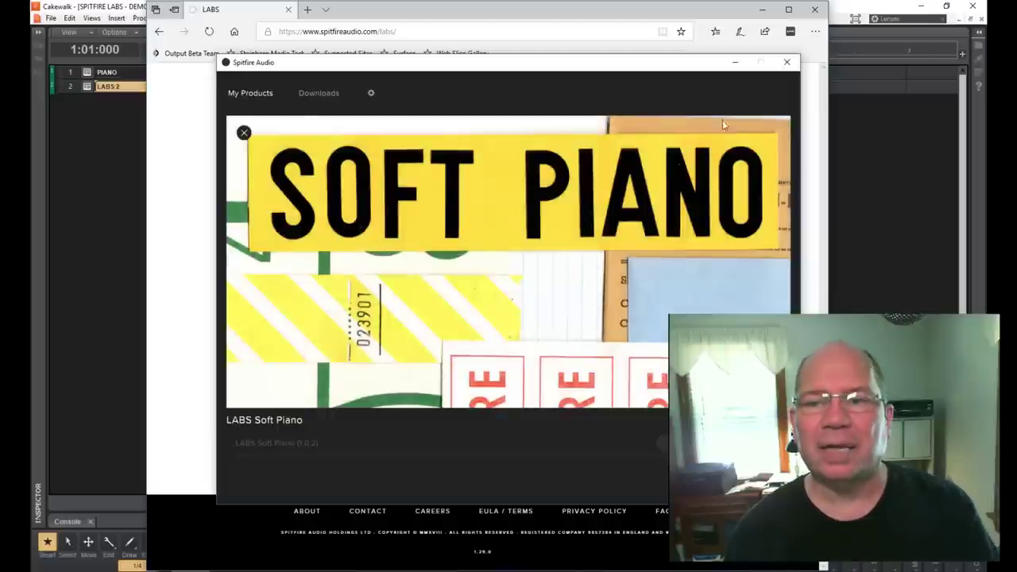
left_click(762, 10)
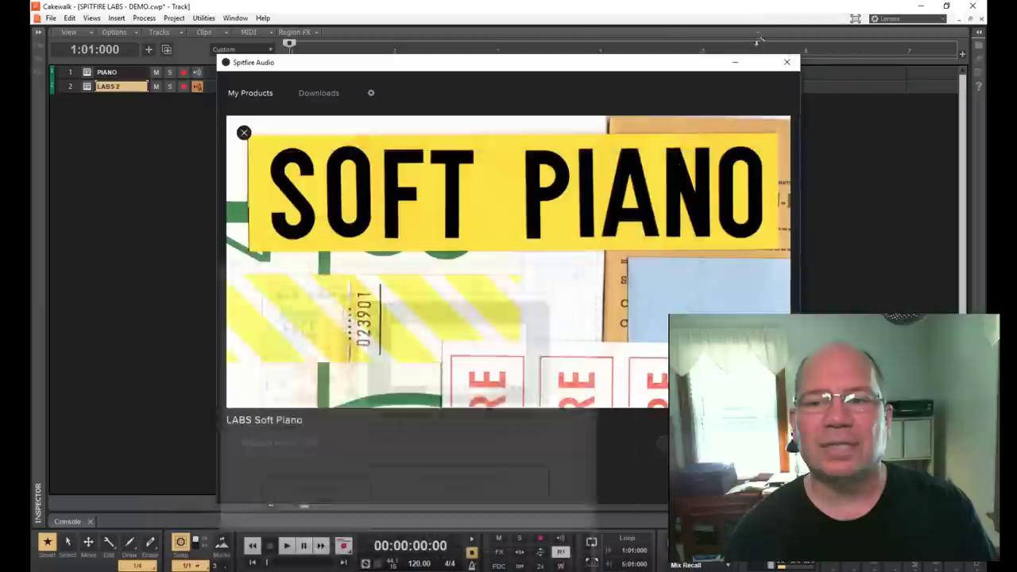
left_click(735, 62)
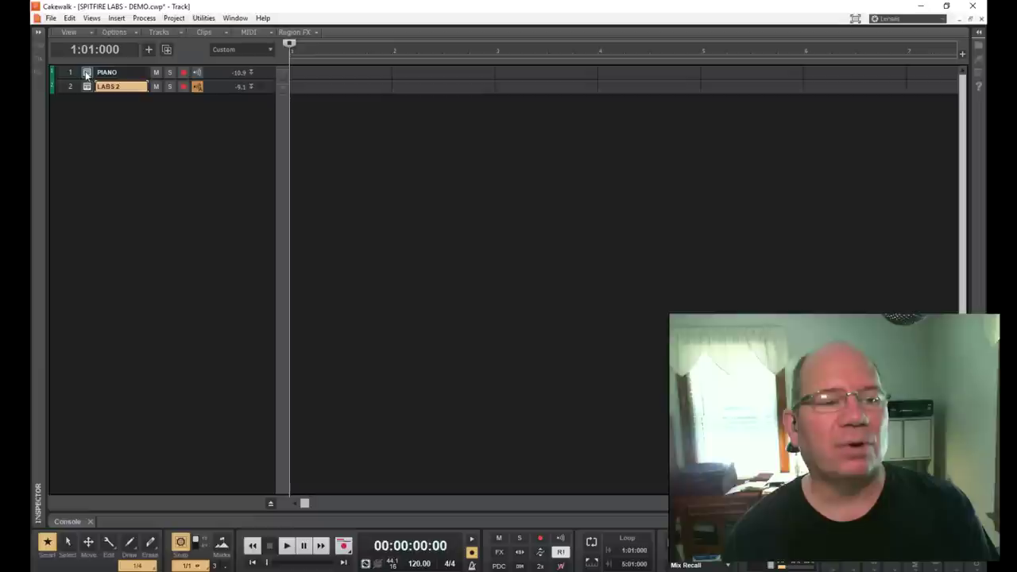
- Open the Cakewalk Plug-in Manager to view the registered plug-ins and VST scan option, and close it
left_click(203, 21)
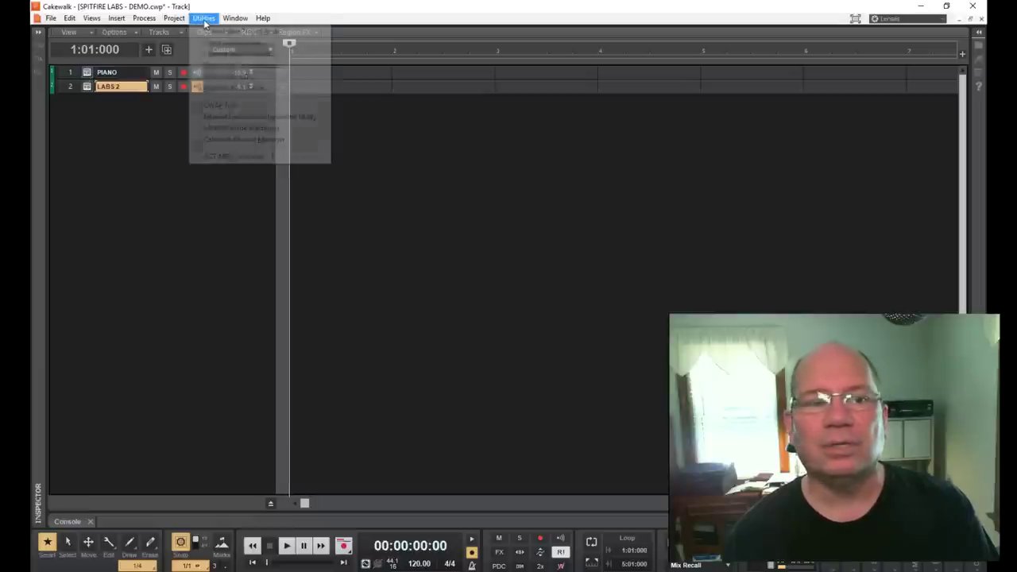
left_click(231, 142)
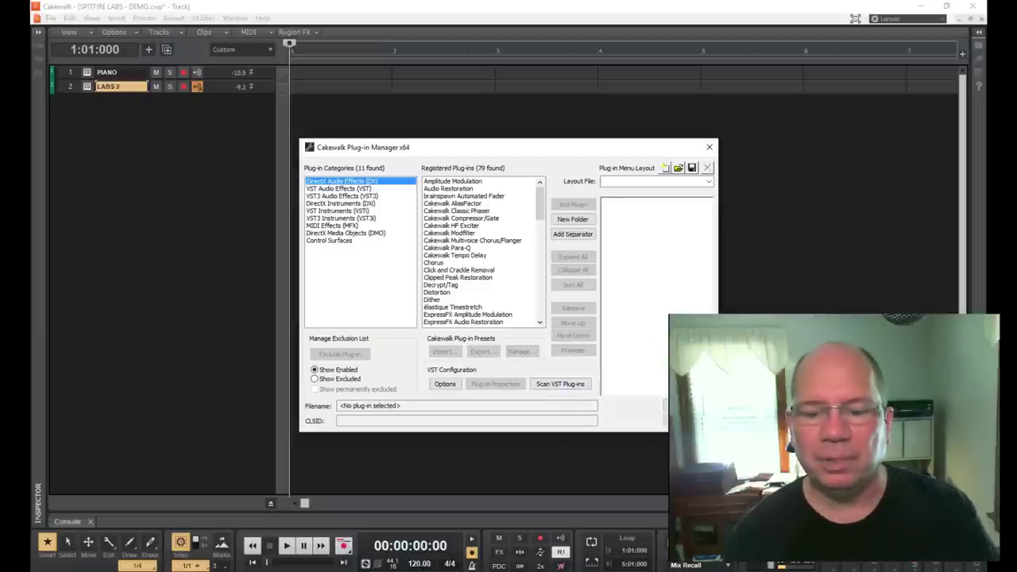
left_click(689, 405)
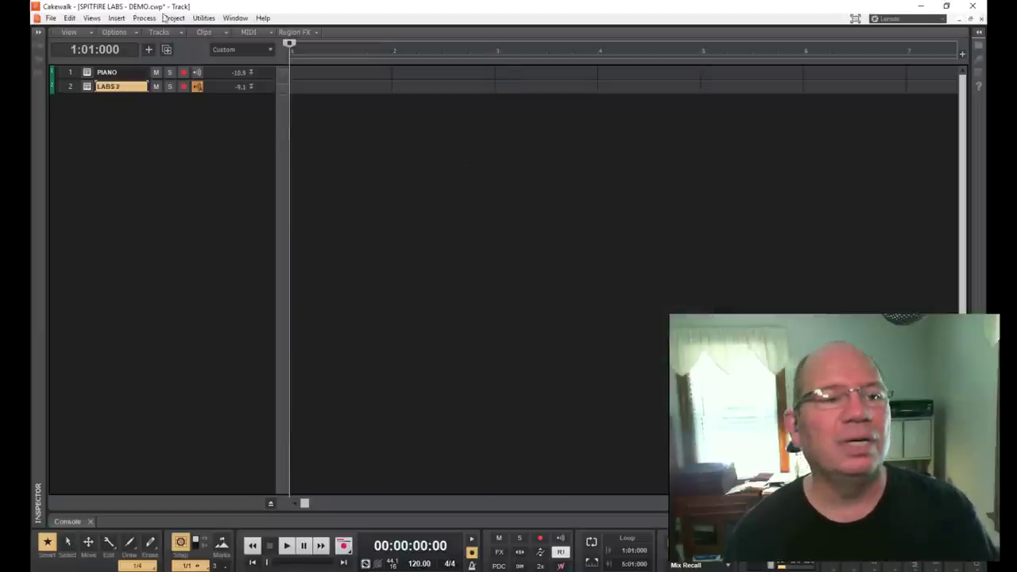
- Open the LABS Soft Piano instrument on the PIANO track and raise its first slider to 98%
left_click(88, 74)
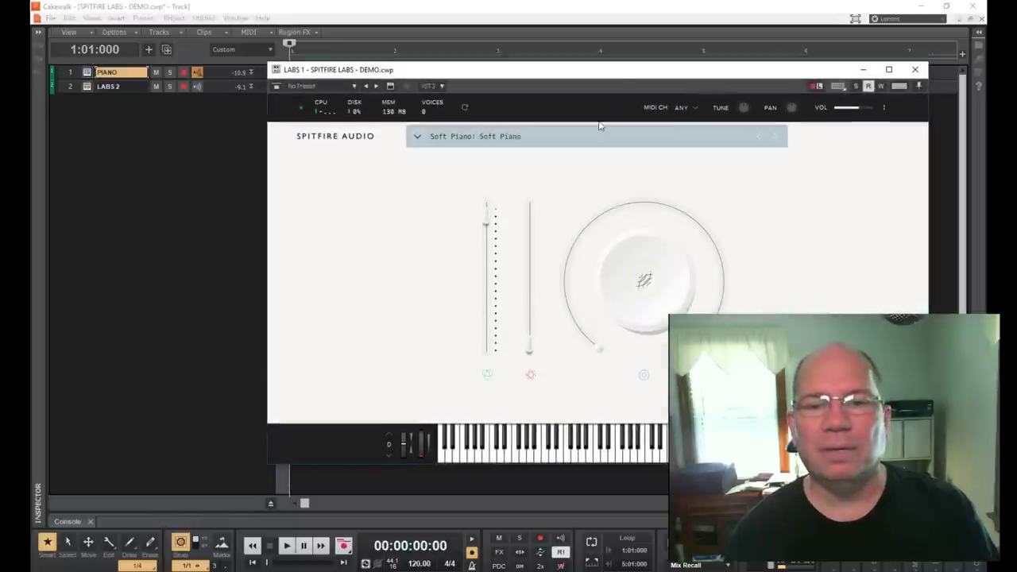
left_click_drag(627, 75, 550, 78)
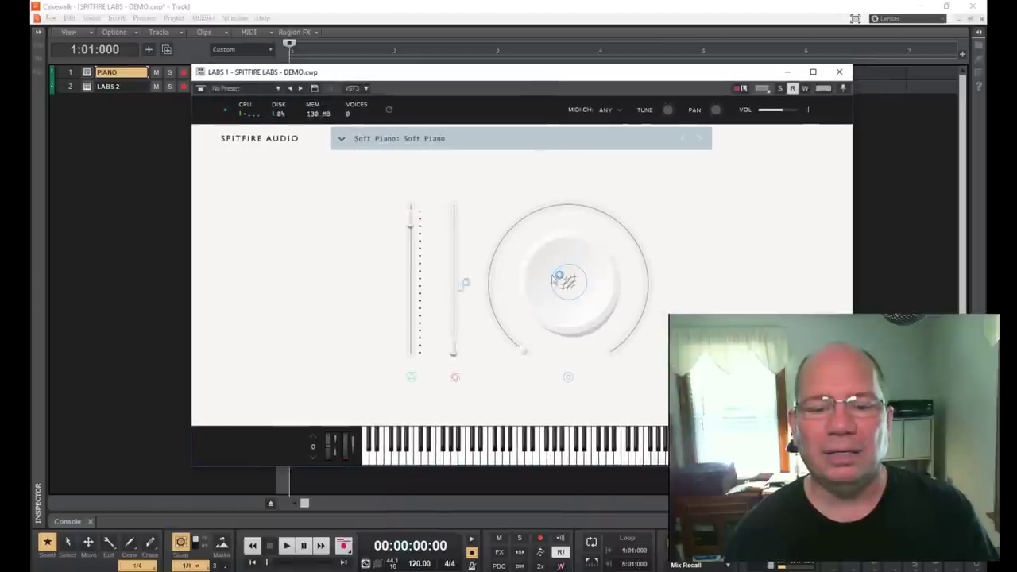
mouse_move(494, 308)
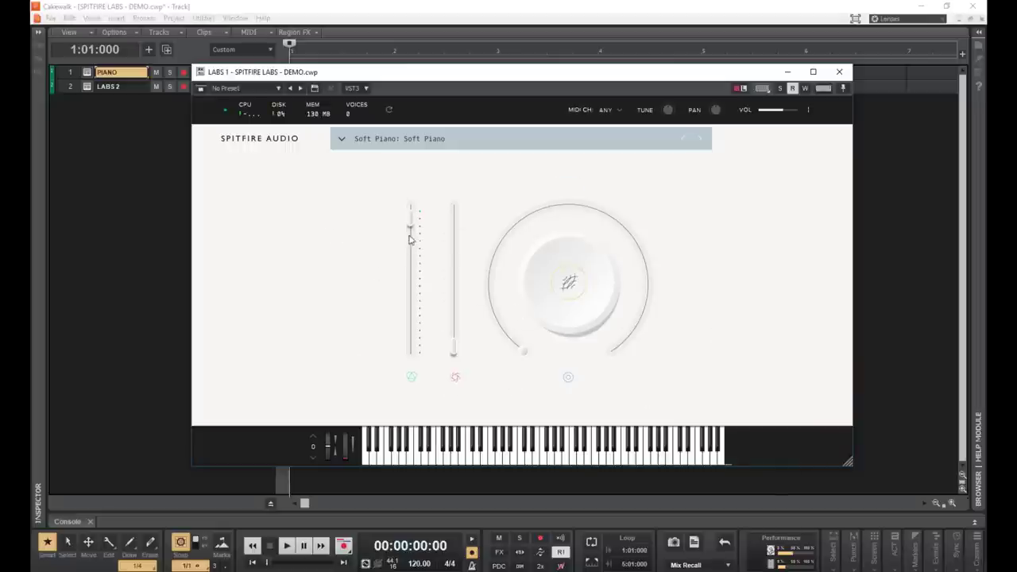
mouse_move(409, 228)
mouse_move(411, 225)
left_mouse_down()
mouse_move(413, 324)
mouse_move(415, 215)
left_mouse_up()
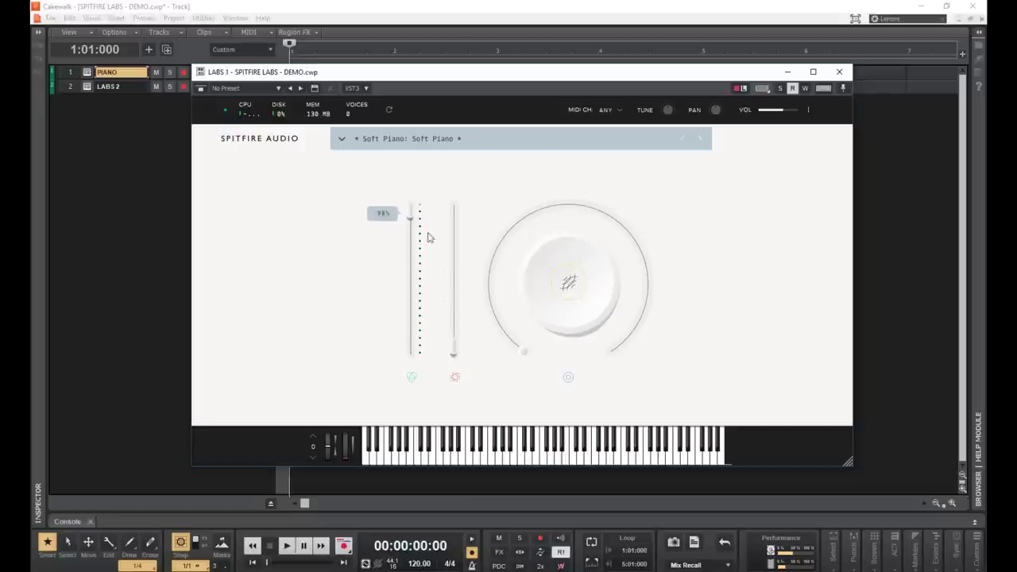
- Raise Soft Piano's second slider, marked with the red symbol, to 100% and return it to 0%
mouse_move(457, 358)
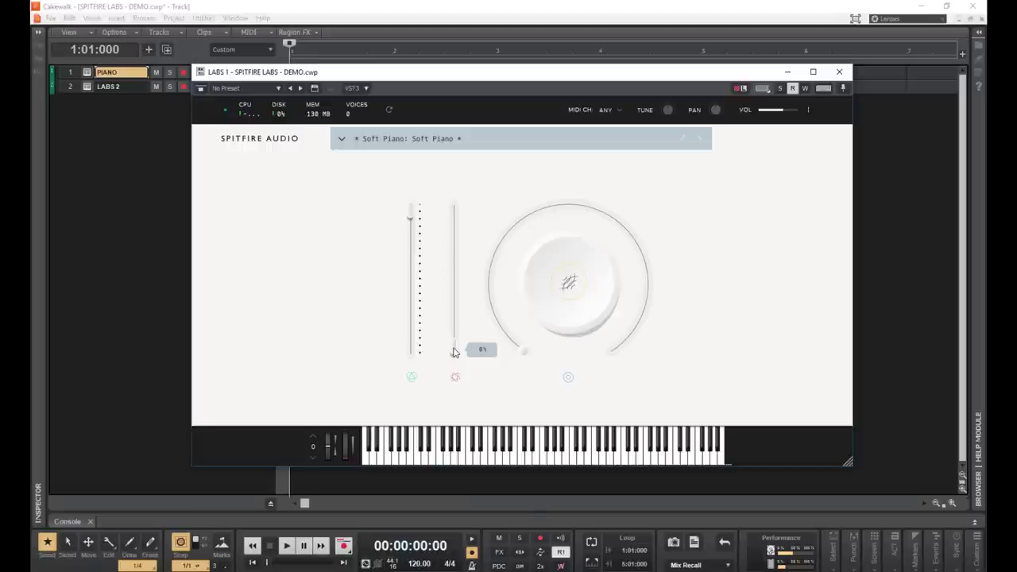
left_click_drag(454, 352, 457, 208)
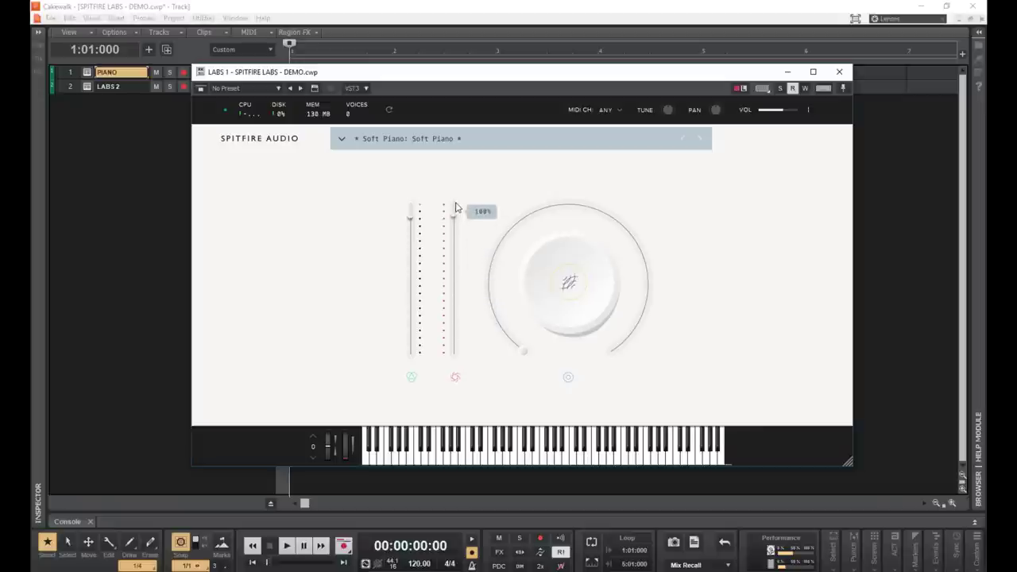
left_click_drag(456, 207, 463, 390)
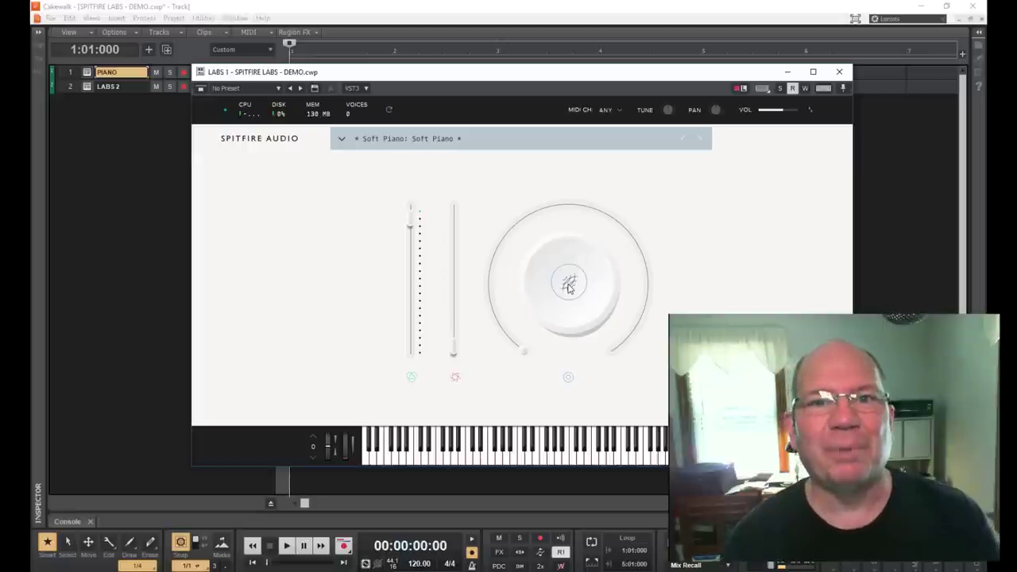
- Turn Soft Piano's large reverb dial up to maximum and bring it back down to a low setting
mouse_move(569, 288)
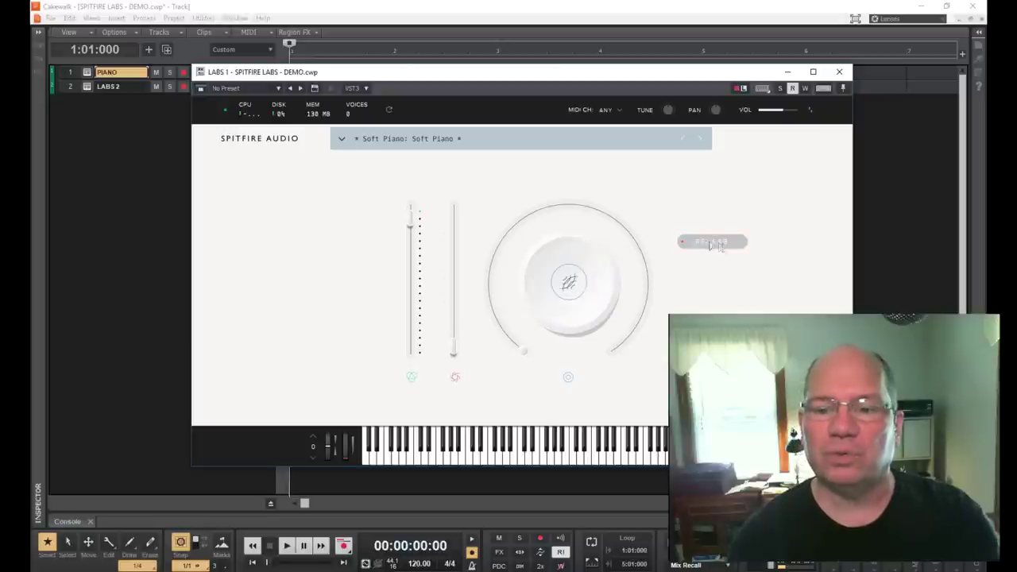
mouse_move(524, 357)
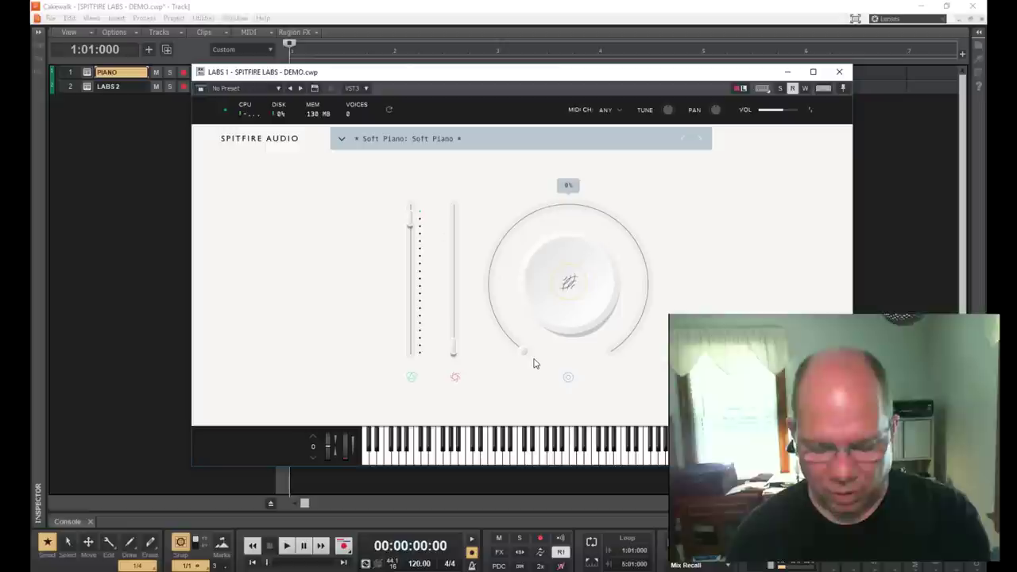
left_click_drag(534, 363, 607, 320)
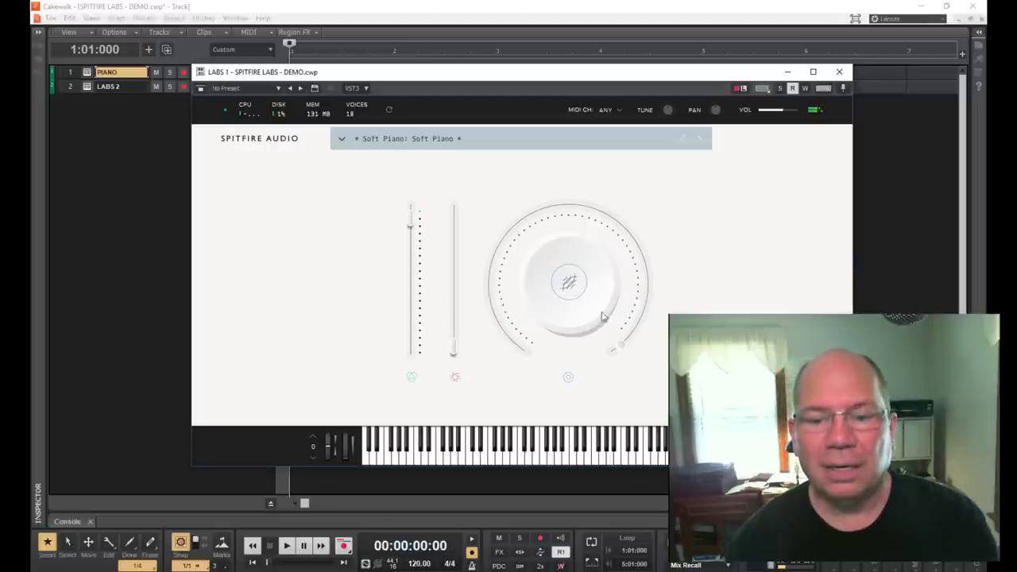
left_click_drag(619, 347, 520, 295)
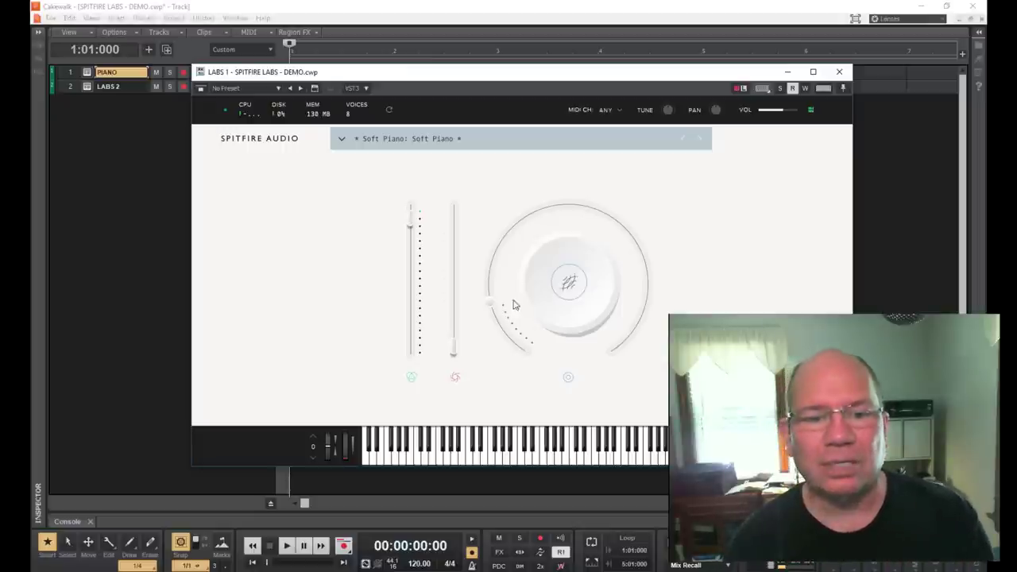
- Raise Soft Piano's second slider from minimum to 100% and settle it at about 43%
mouse_move(454, 352)
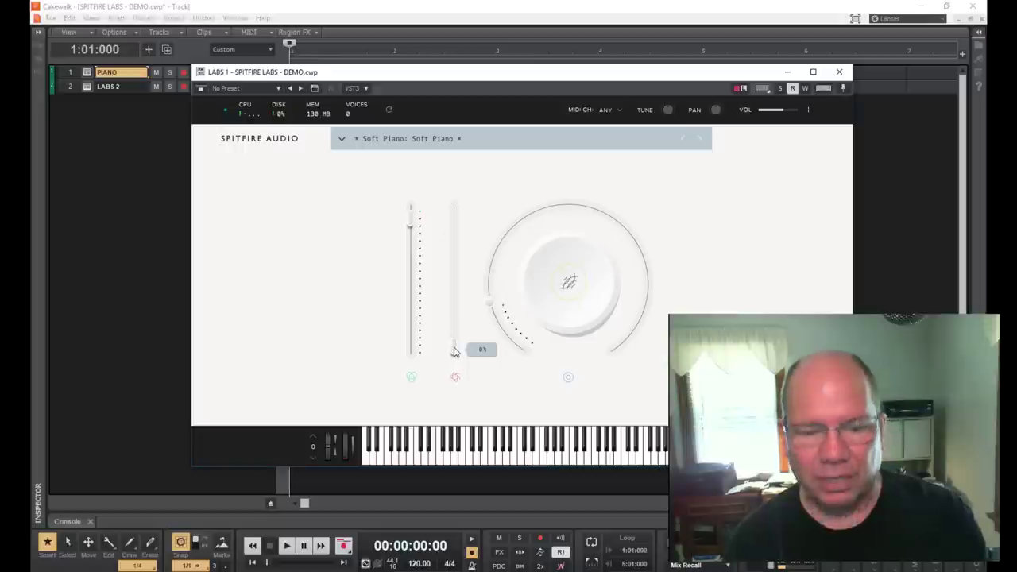
left_click_drag(453, 350, 463, 203)
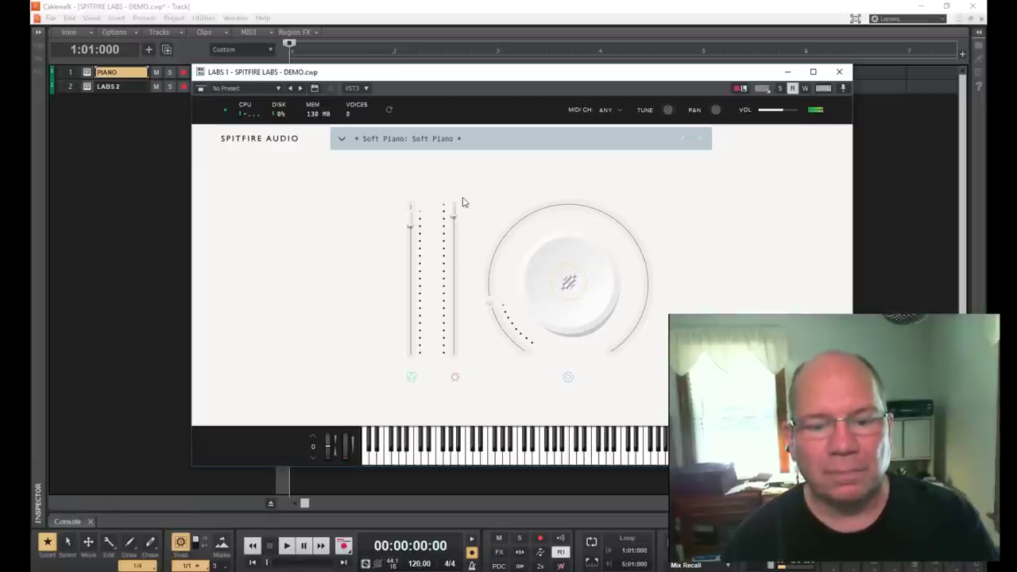
left_click_drag(453, 207, 460, 295)
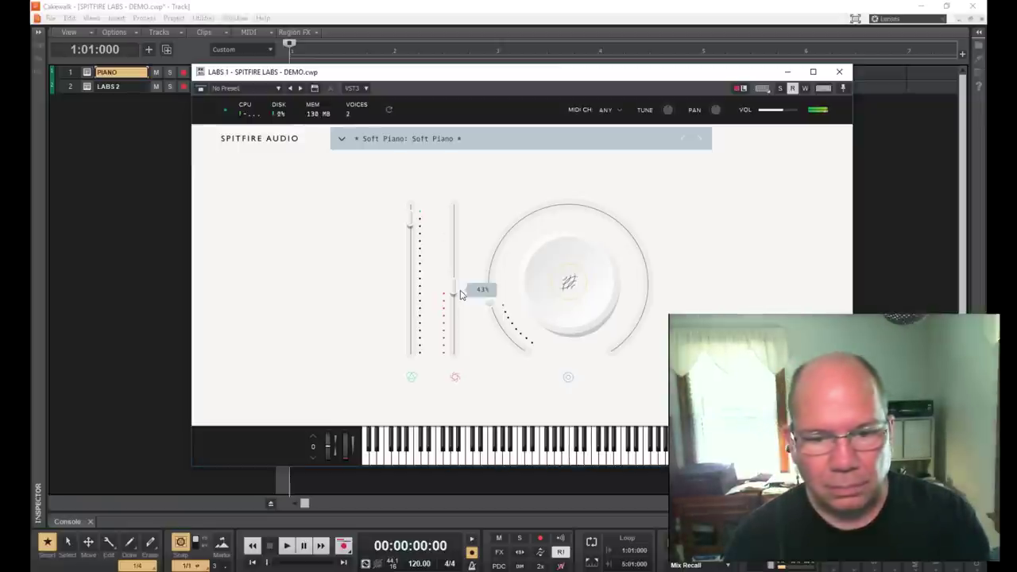
- Turn the large dial up to about two-thirds, and lower the second slider to 9% before raising it towards the middle
left_click_drag(486, 302, 612, 236)
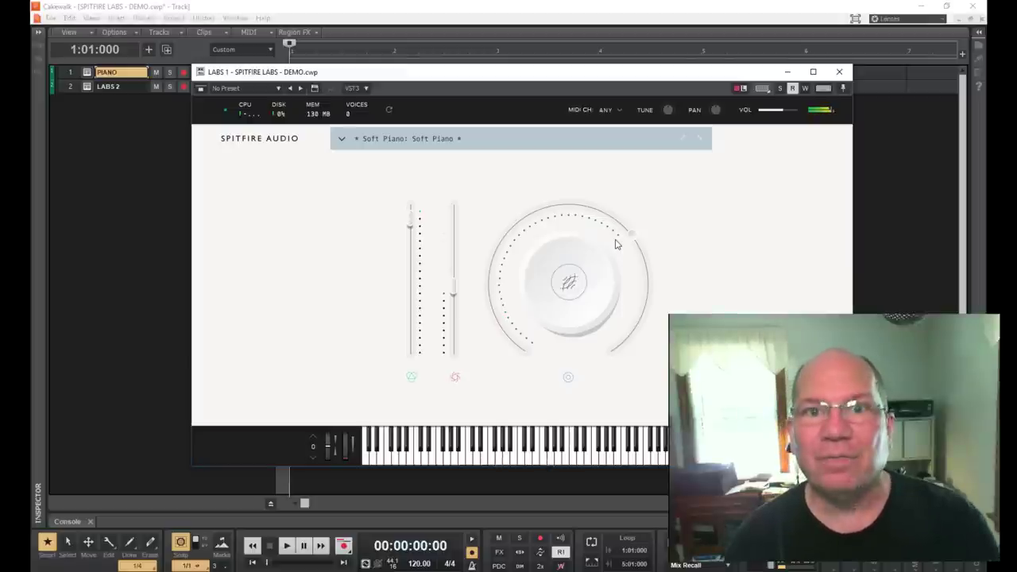
mouse_move(455, 292)
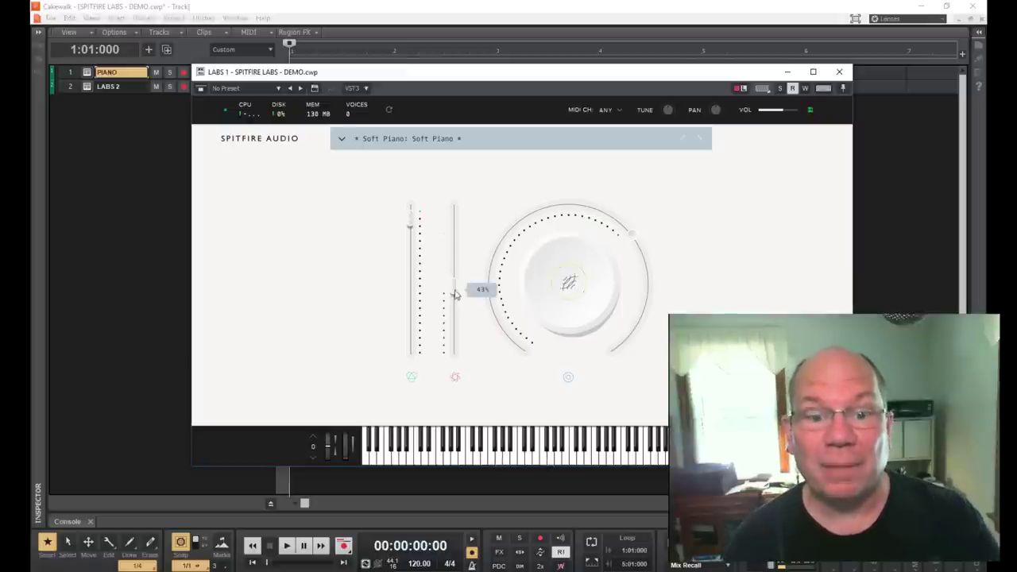
left_click_drag(455, 292, 462, 346)
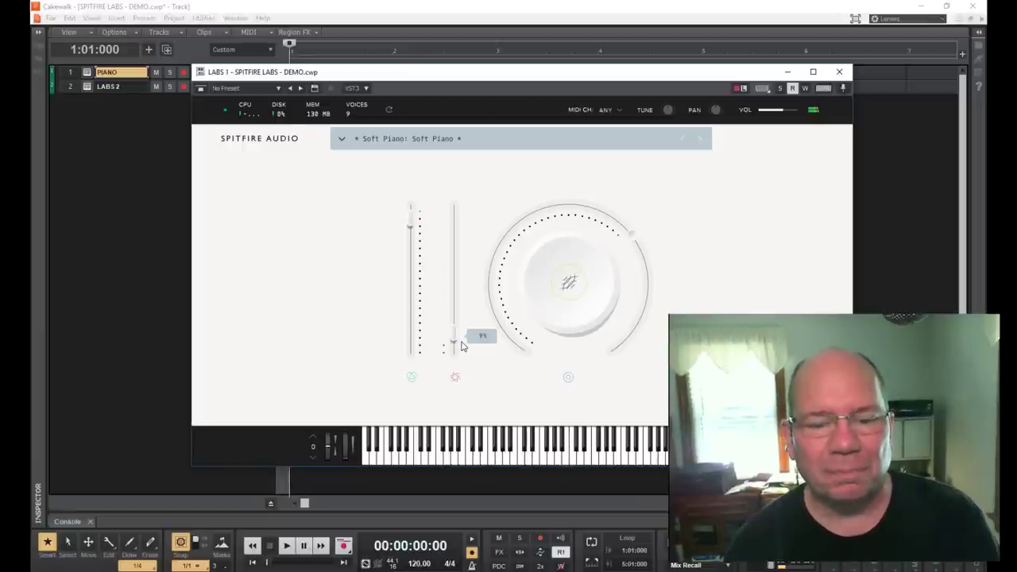
left_click_drag(452, 336, 455, 284)
- Switch between the LABS 2 strings and PIANO track instruments, leaving Soft Piano's second slider slightly above halfway
key("Down")
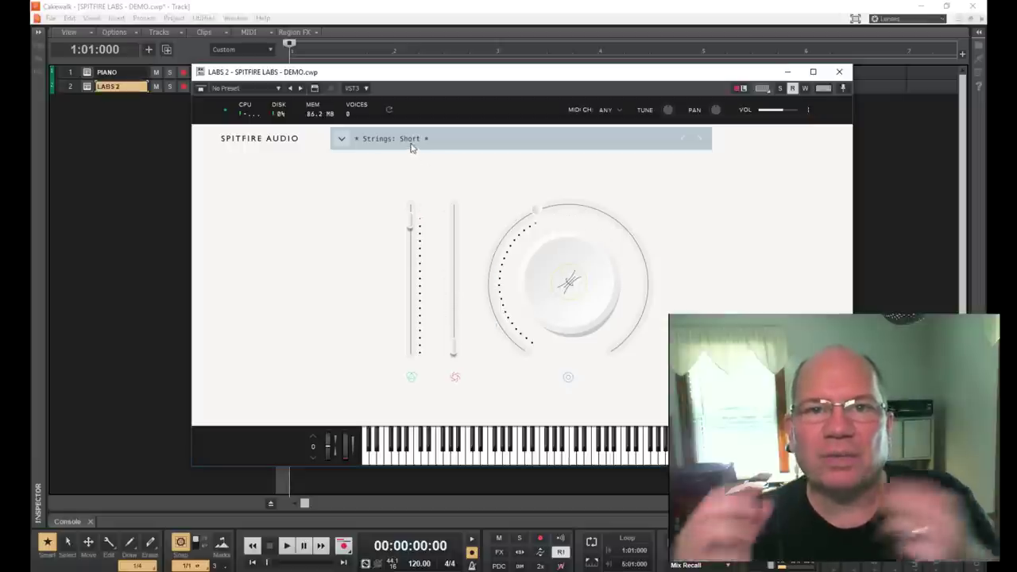
left_click_drag(409, 226, 390, 159)
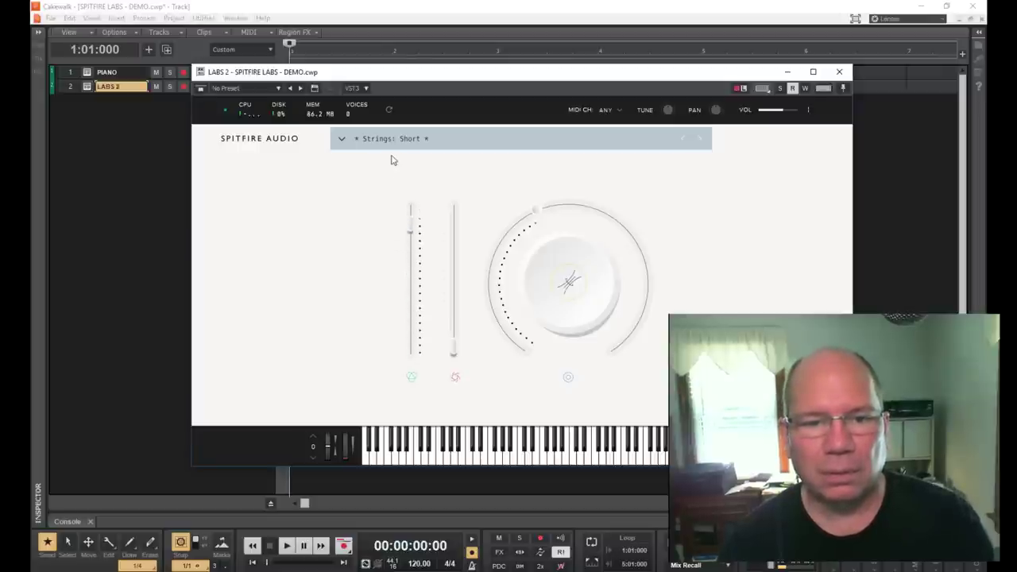
left_click_drag(447, 288, 456, 270)
key("Up")
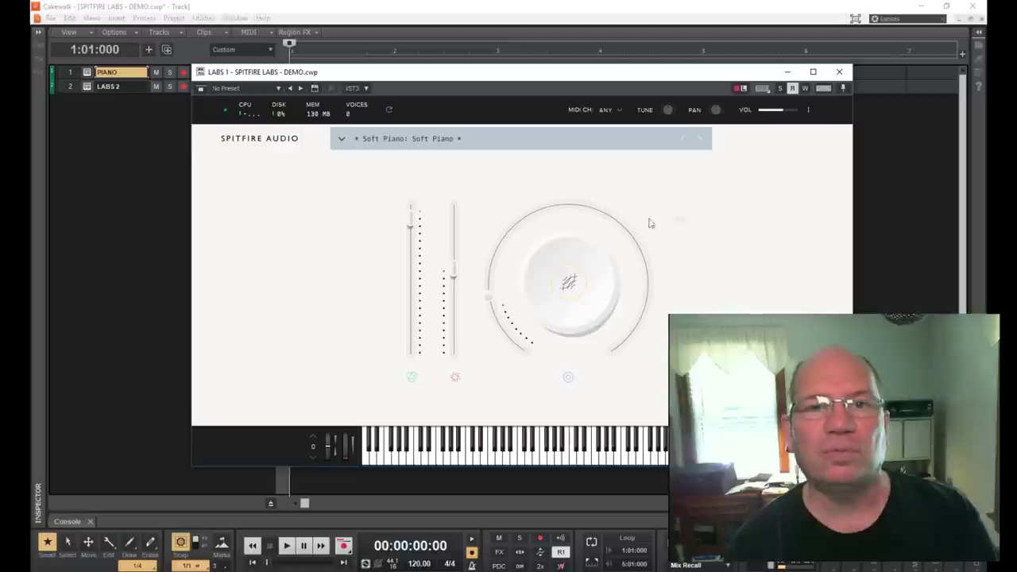
- Turn Soft Piano's large dial down almost to zero and close the instrument window
mouse_move(618, 232)
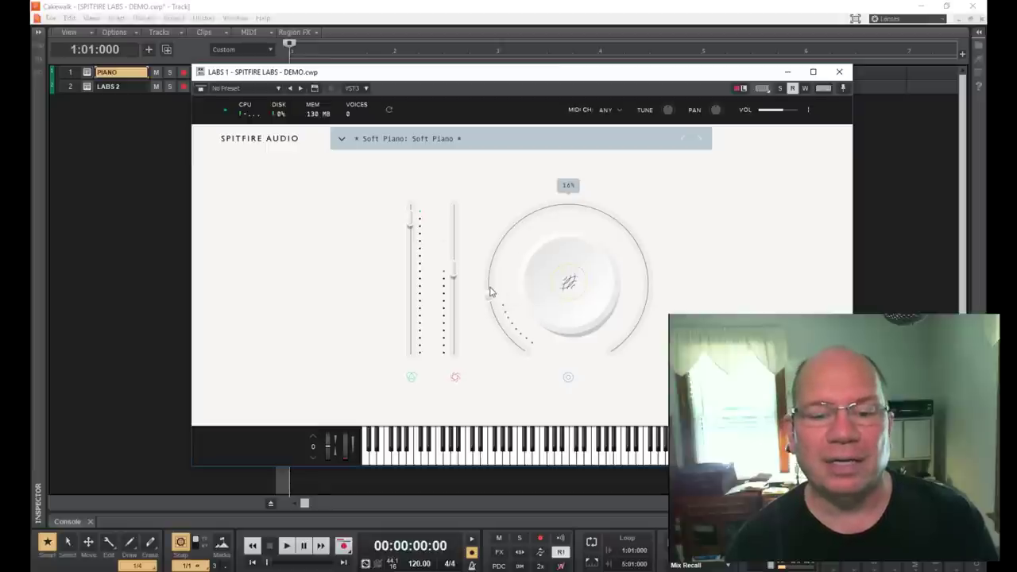
left_click_drag(490, 310, 515, 353)
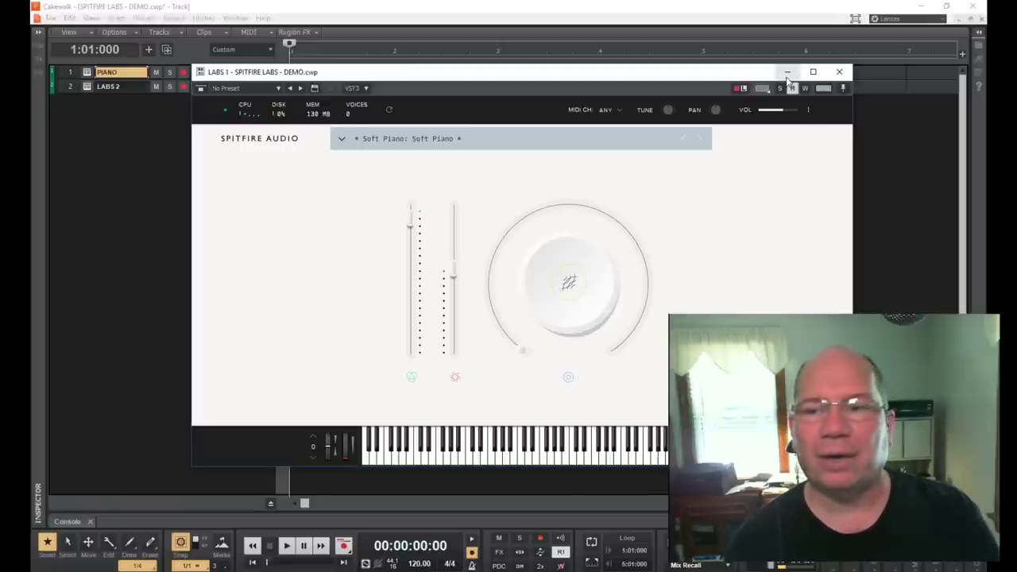
left_click(839, 72)
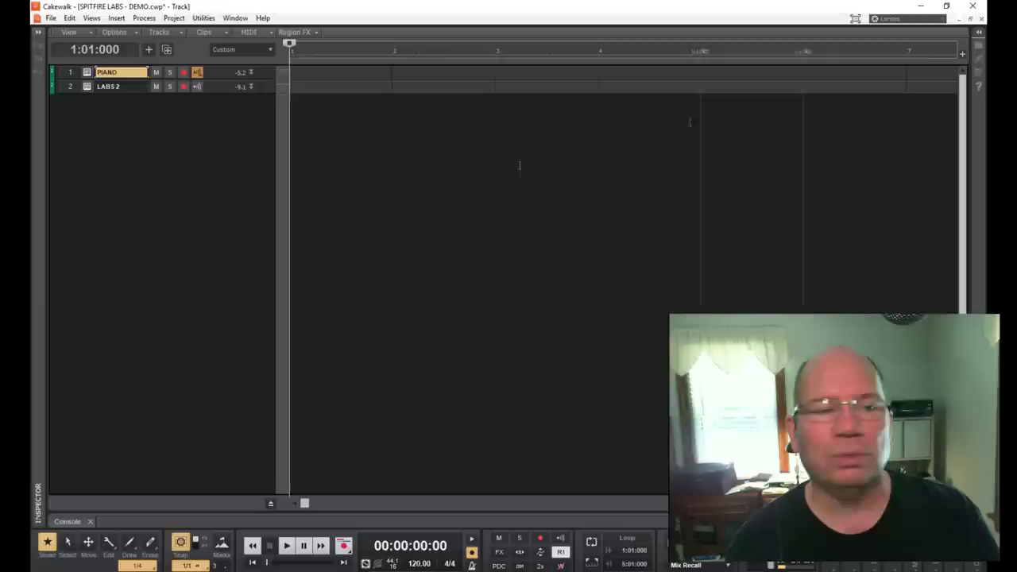
- Open the LABS 2 track's instrument and load the Strings: Short preset
left_click(87, 86)
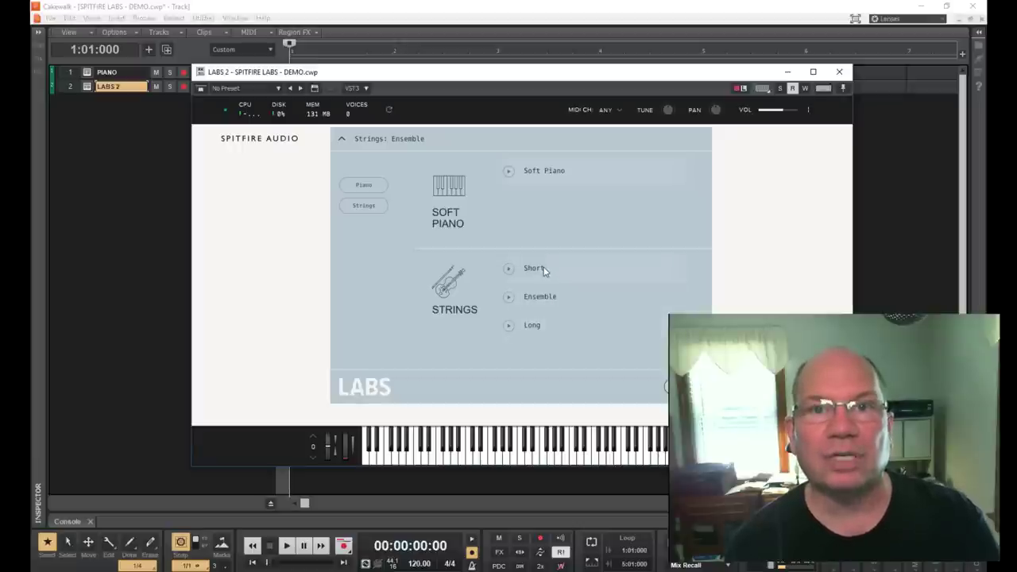
left_click(548, 322)
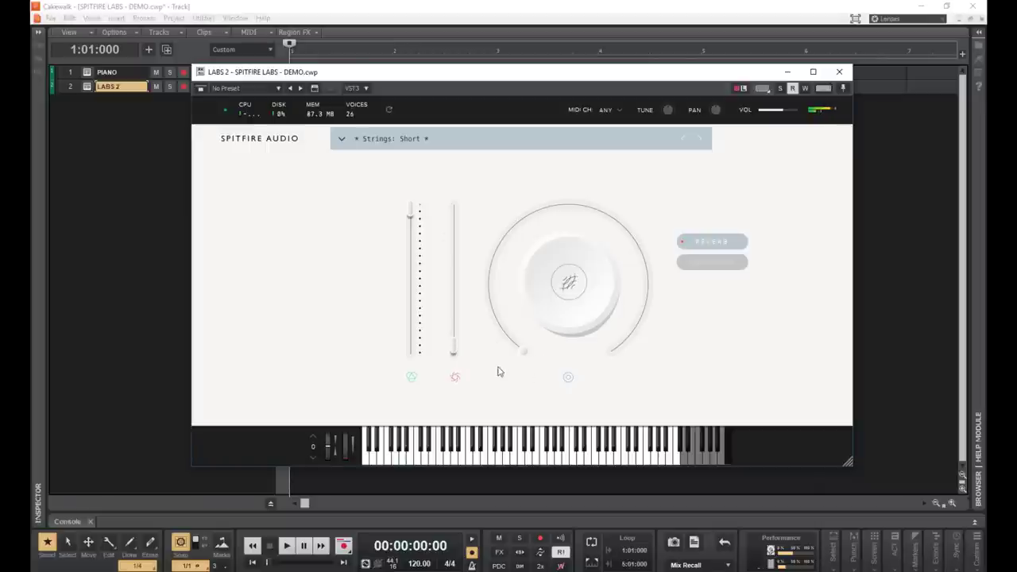
- Sweep the large dial on Strings: Short up through 34% to a high setting, and bring it down to 12%
left_click_drag(522, 354, 512, 226)
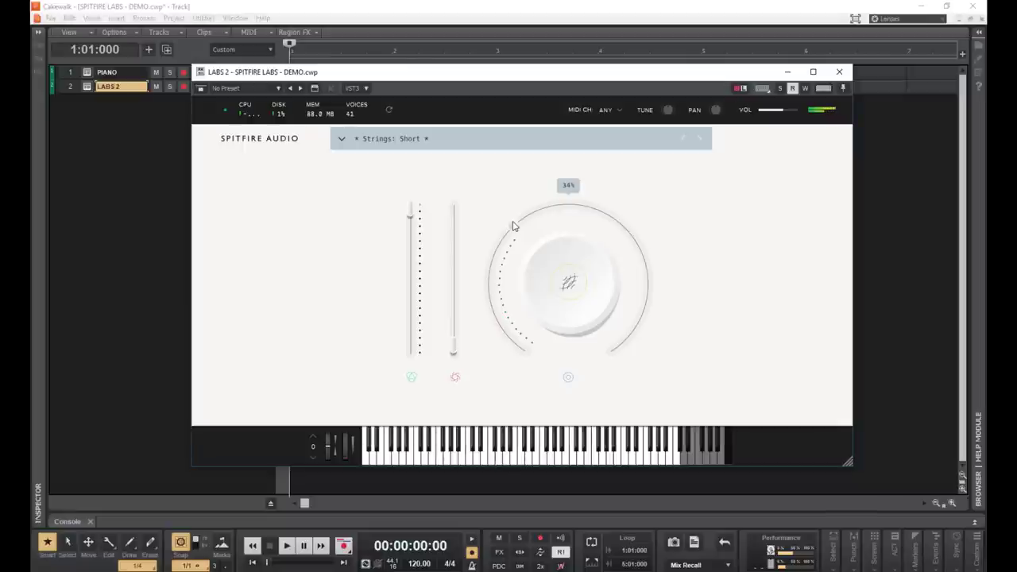
left_click_drag(532, 222, 624, 257)
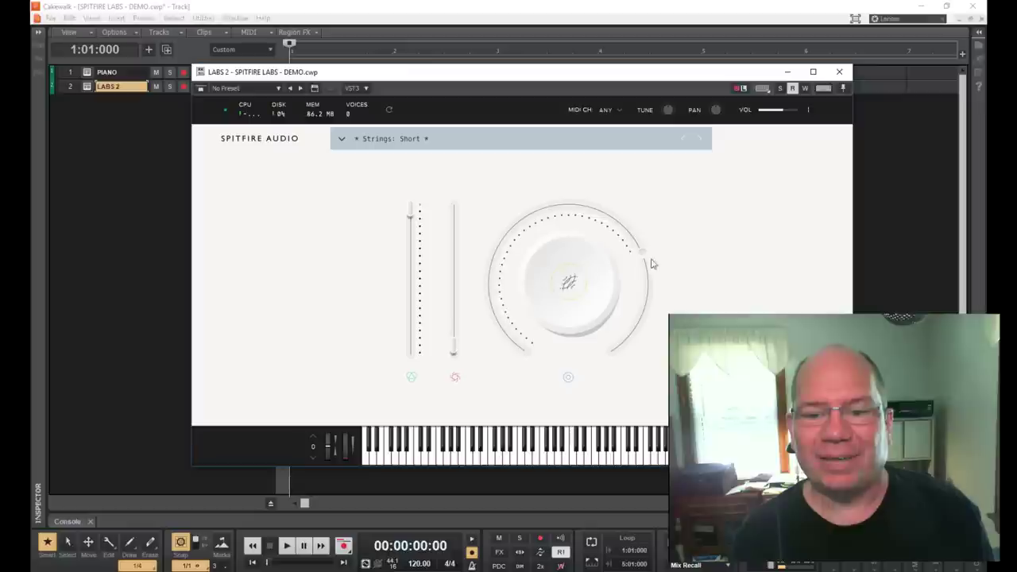
left_click_drag(582, 228, 491, 308)
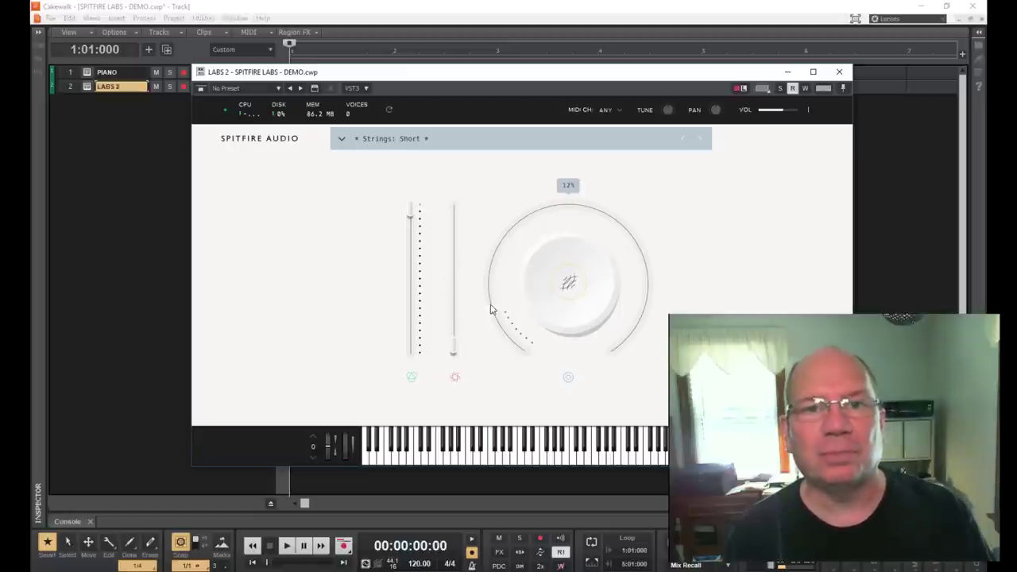
- Assign the large dial of Strings: Short to Tightness, turn it up to 100% and bring it back to 44%
left_click_drag(453, 351, 453, 286)
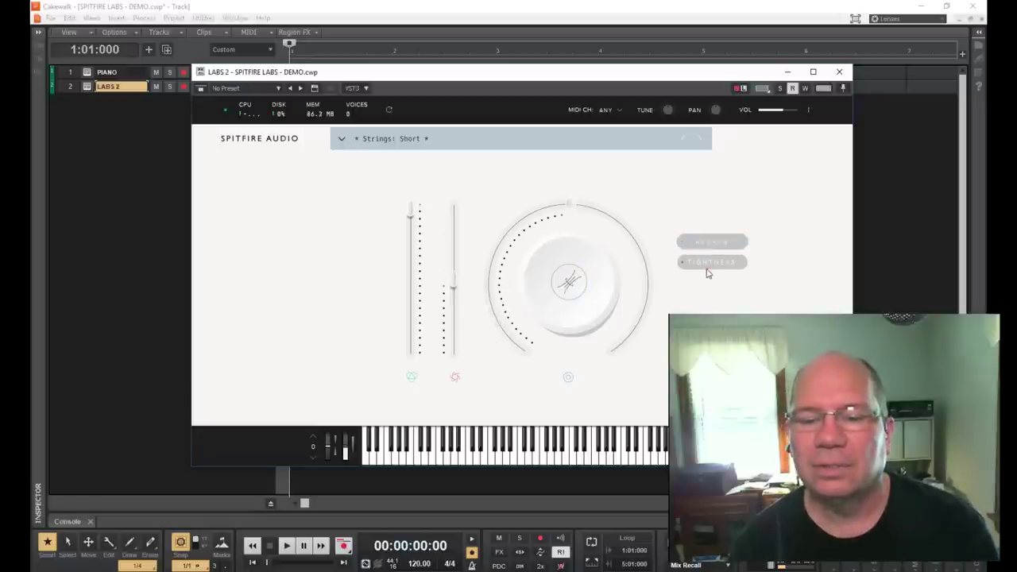
left_click(706, 269)
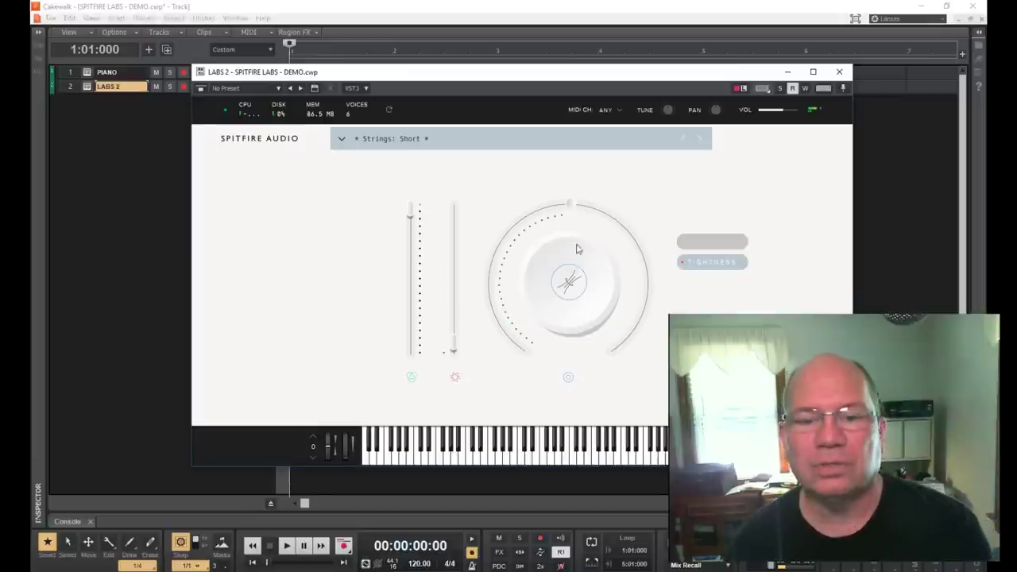
left_click_drag(522, 336, 613, 360)
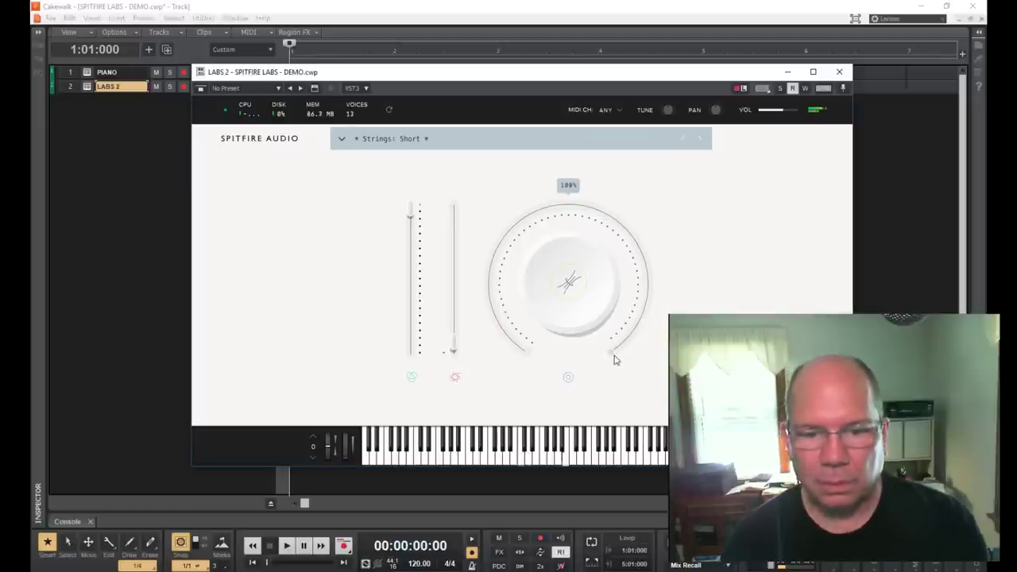
left_click_drag(613, 359, 551, 225)
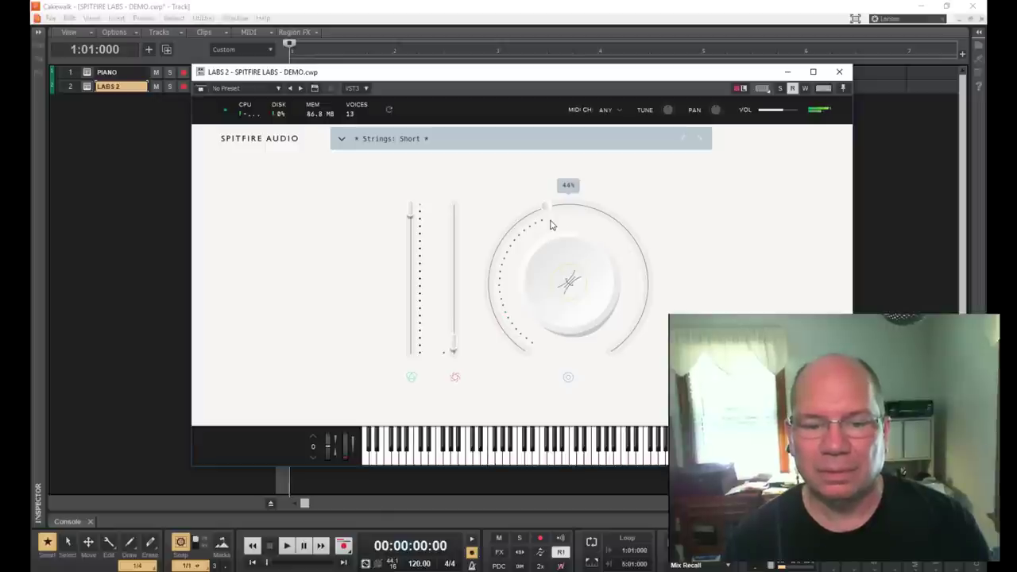
- Choose Tightness for the large dial and sweep it from 29% up to nearly full and down to a low setting
mouse_move(717, 262)
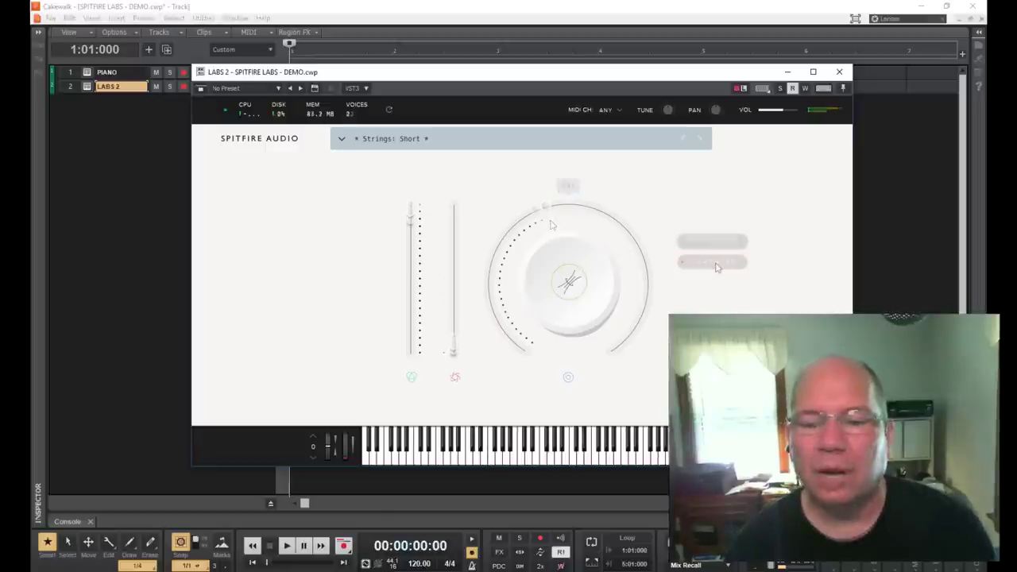
left_click(712, 263)
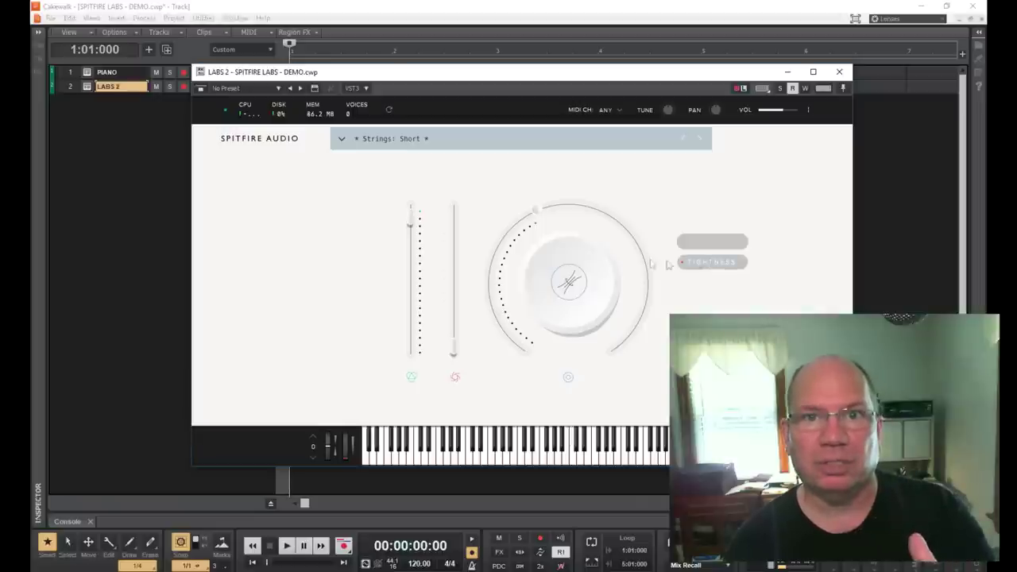
left_click_drag(539, 211, 513, 254)
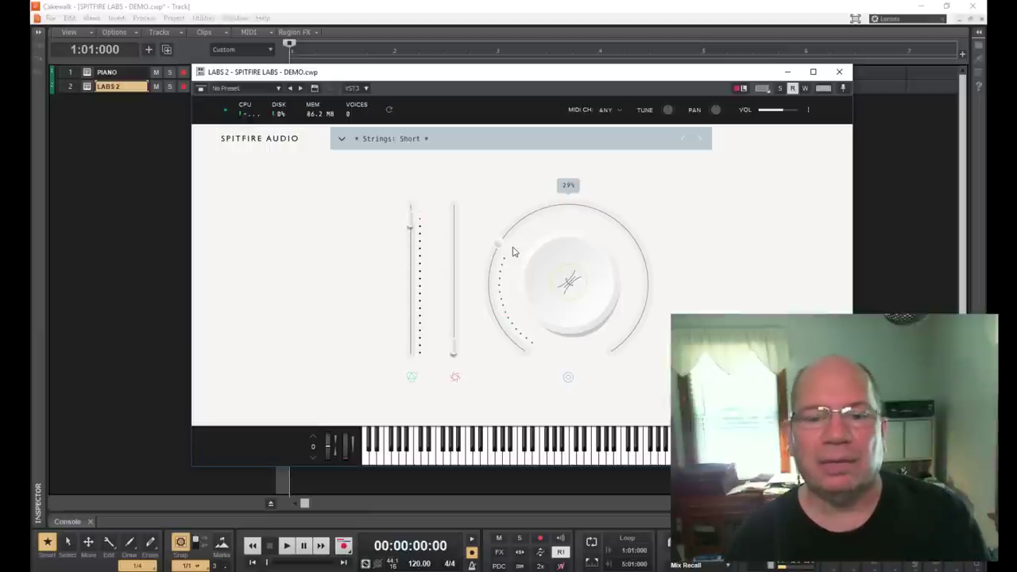
left_click_drag(512, 252, 610, 321)
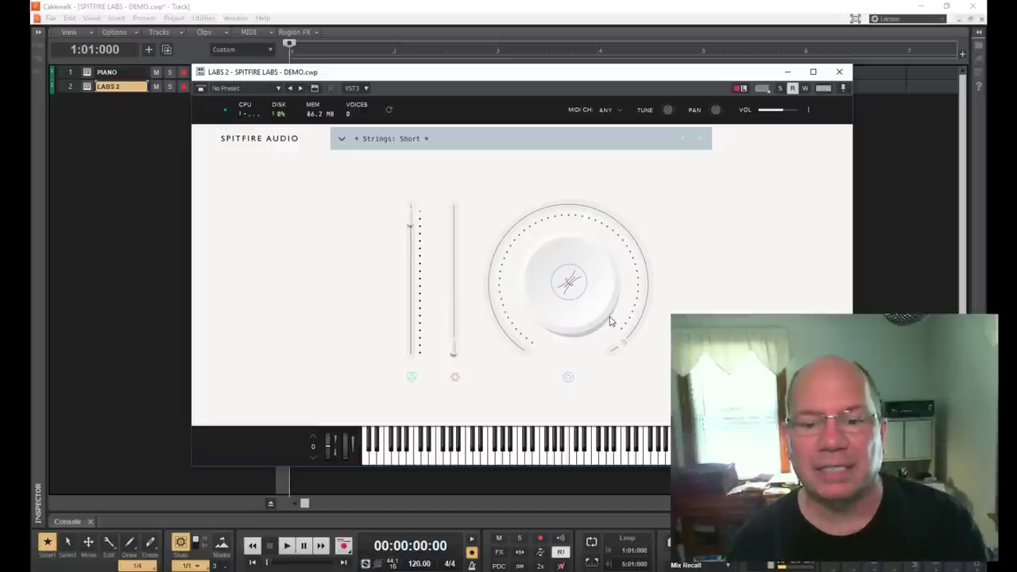
left_click_drag(614, 340, 528, 308)
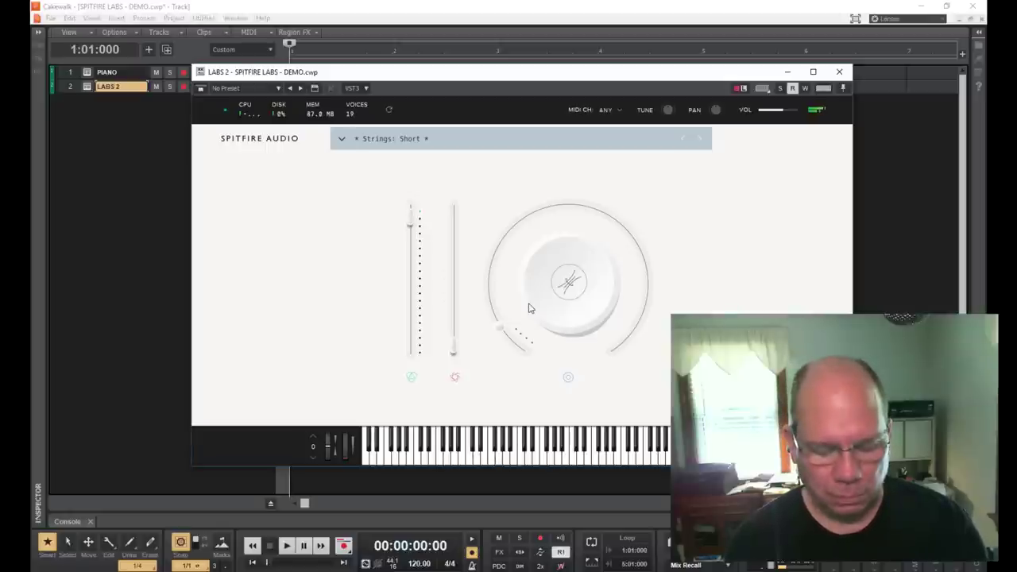
- Vary the large dial on Strings: Short between high, midway and minimum settings, ending at 81%
left_click_drag(499, 328, 614, 274)
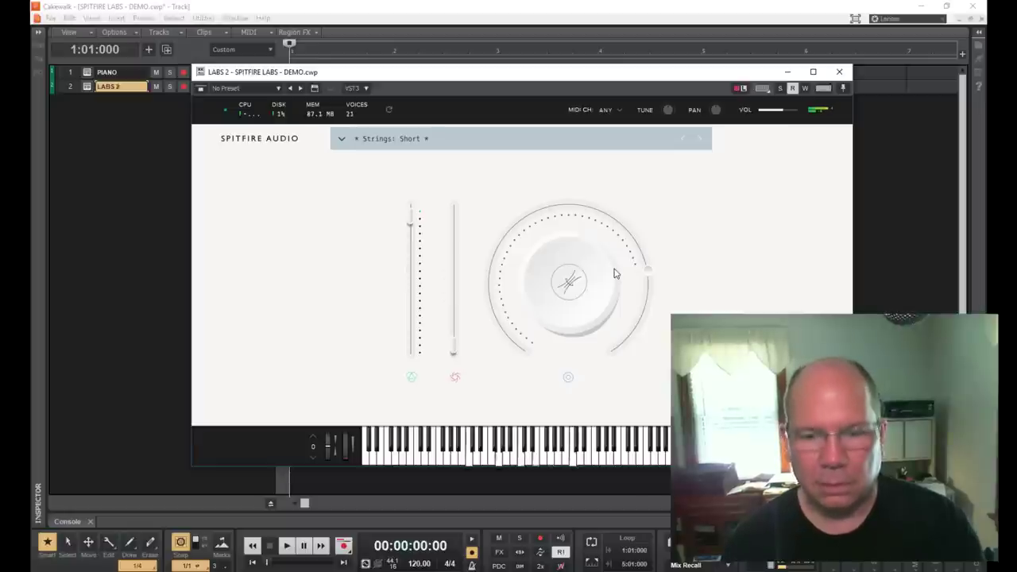
left_click_drag(650, 270, 568, 190)
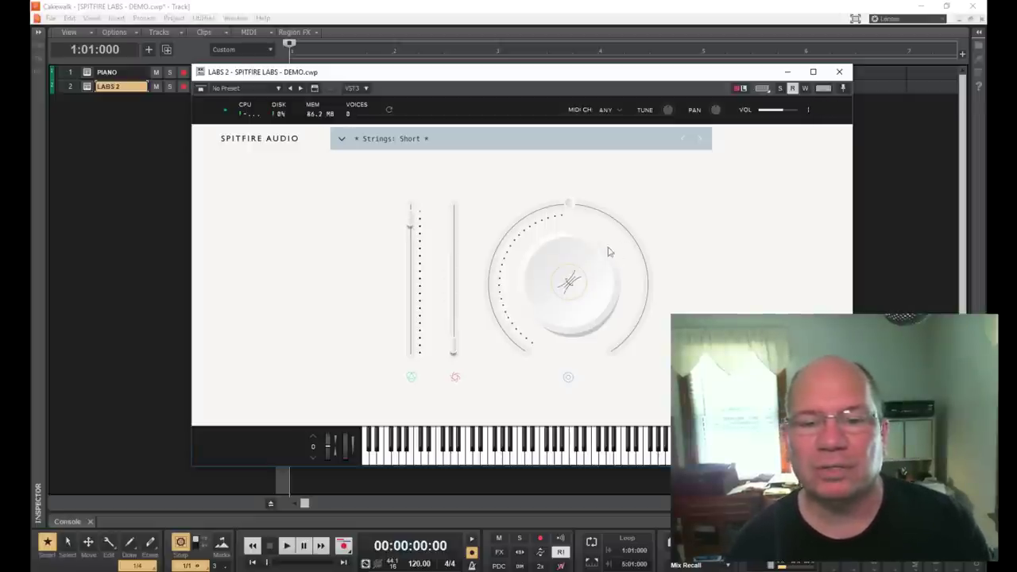
left_click_drag(572, 206, 635, 323)
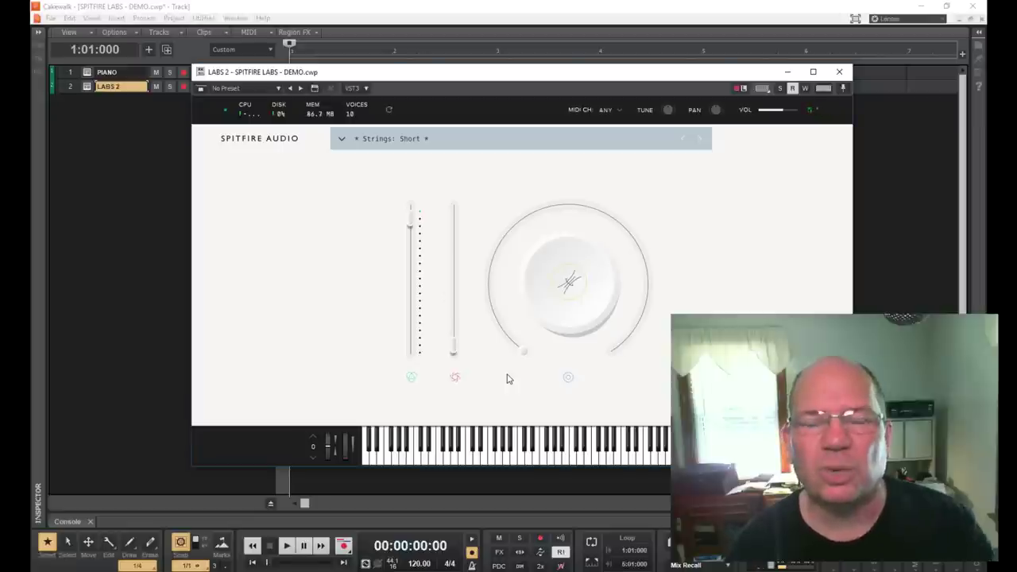
left_click_drag(527, 357, 559, 190)
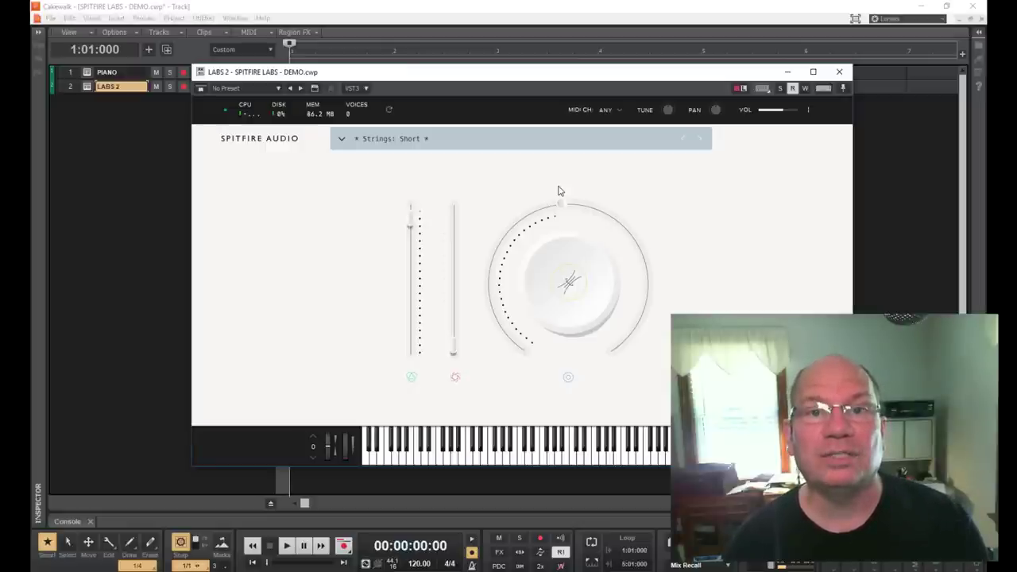
left_click_drag(558, 191, 635, 286)
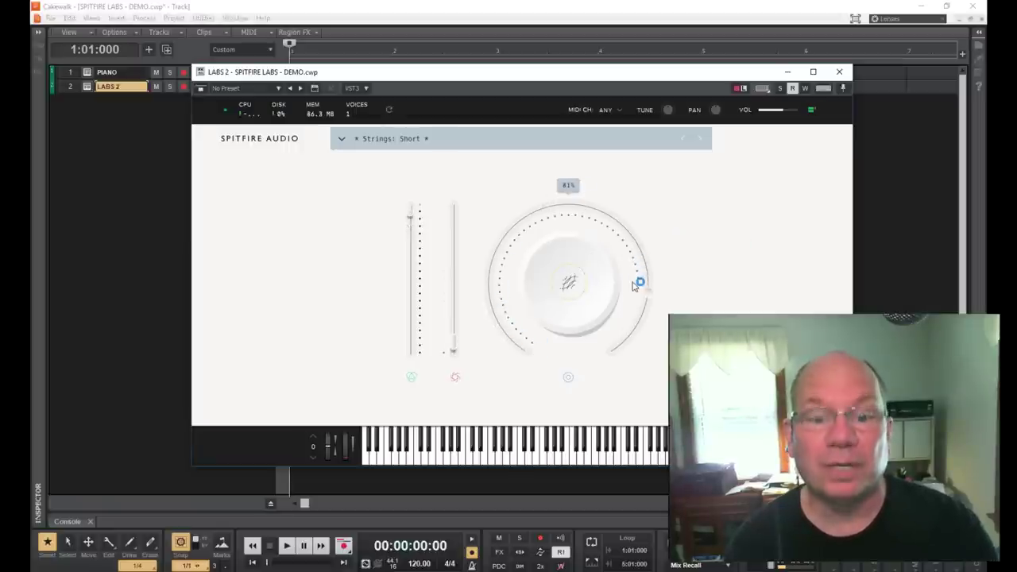
- Load the Strings: Long preset, and set its second slider above halfway and its large dial just below halfway
left_click(341, 138)
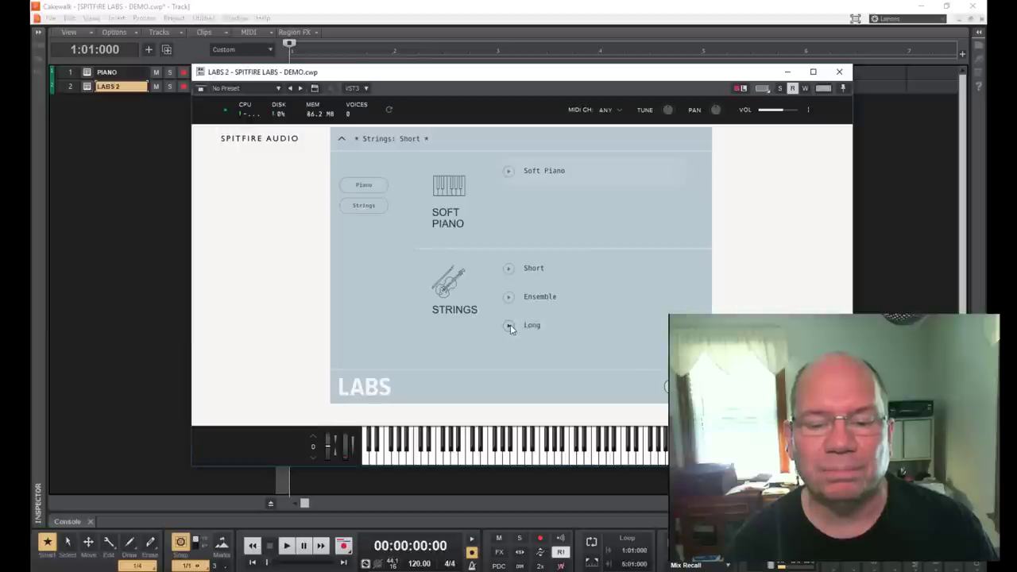
left_click(610, 323)
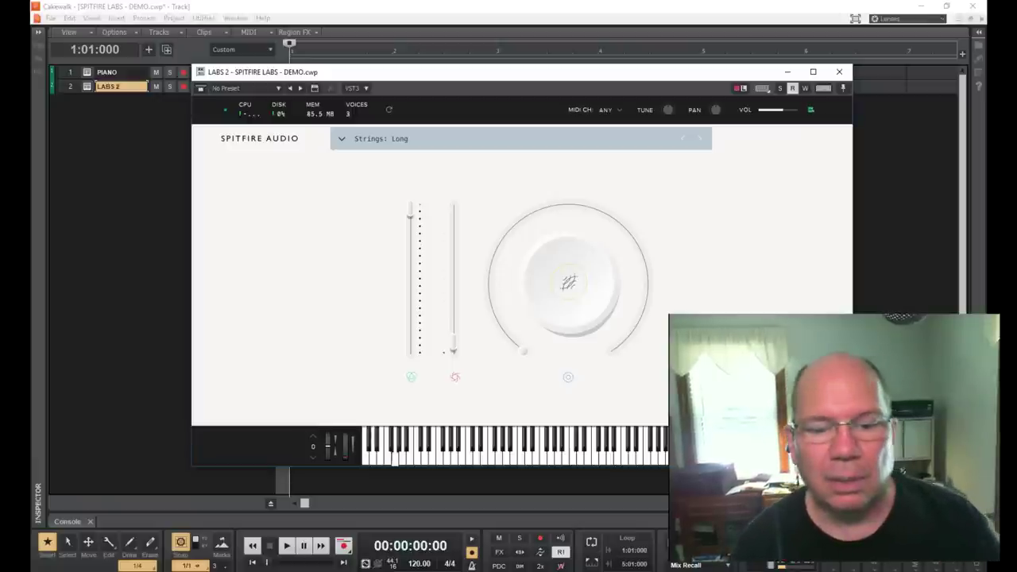
left_click_drag(453, 346, 465, 214)
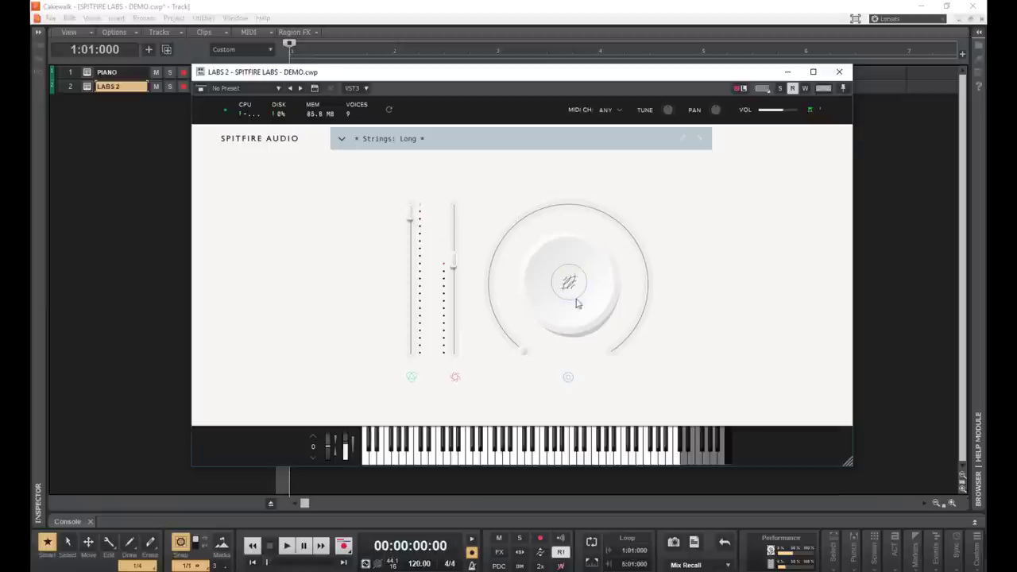
mouse_move(567, 291)
left_click_drag(526, 347, 559, 202)
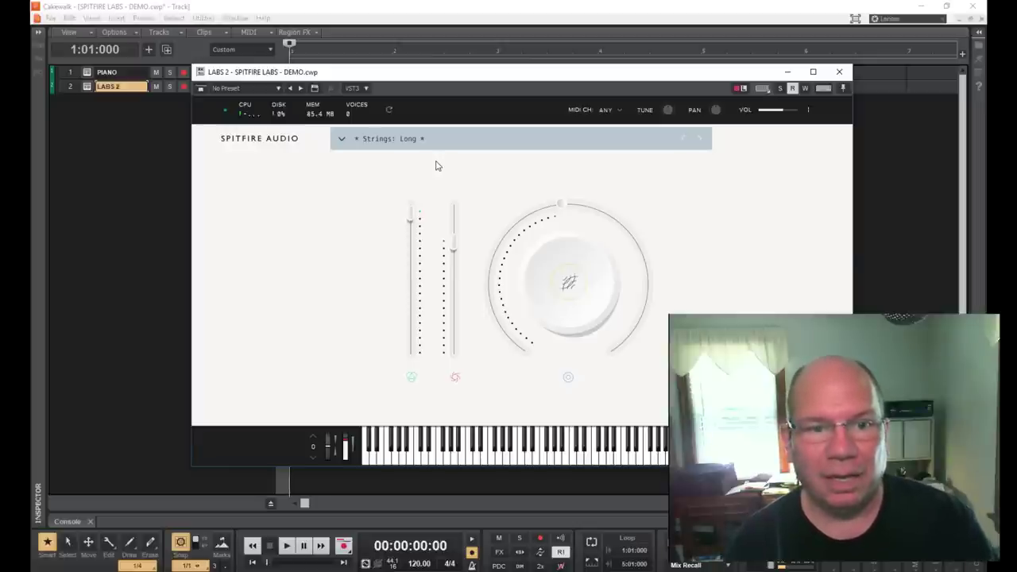
- Load the Strings: Ensemble preset and assign its large dial to Release
left_click(343, 141)
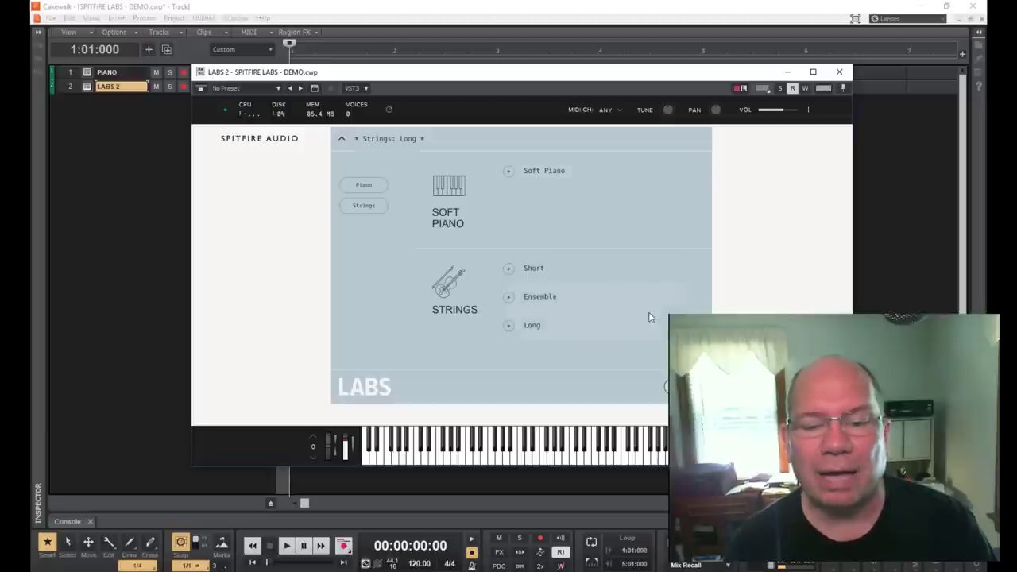
left_click(627, 297)
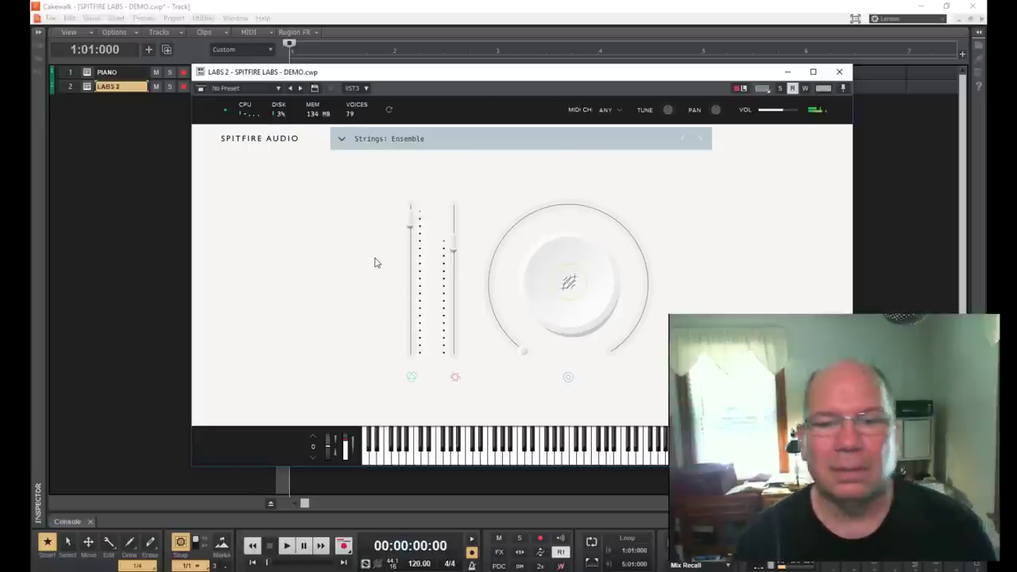
mouse_move(712, 268)
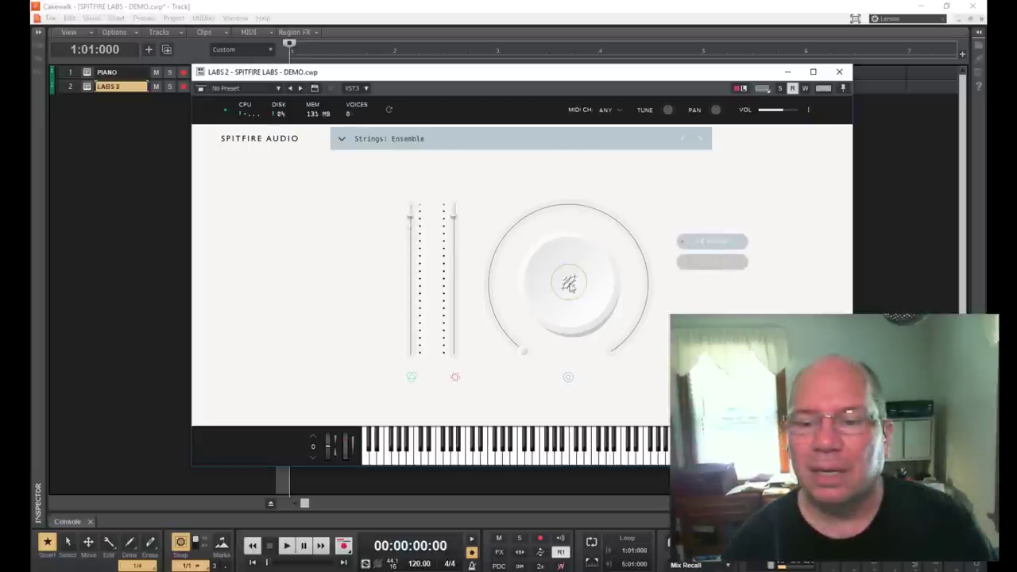
left_click(714, 263)
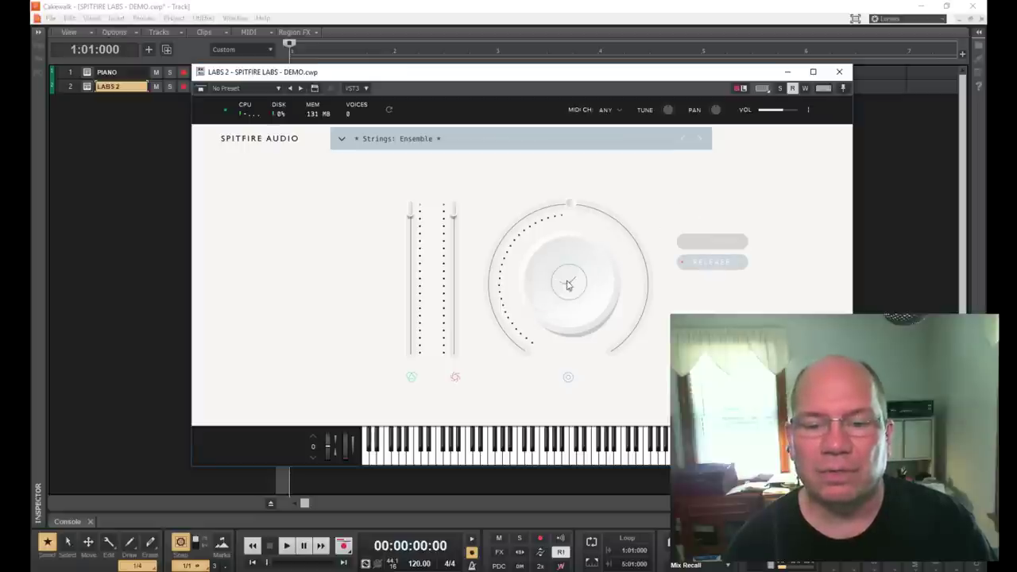
- Lower the Release dial on Strings: Ensemble to 12% and 4%, raise it to 100%, and return it to about halfway
left_click_drag(570, 207, 499, 306)
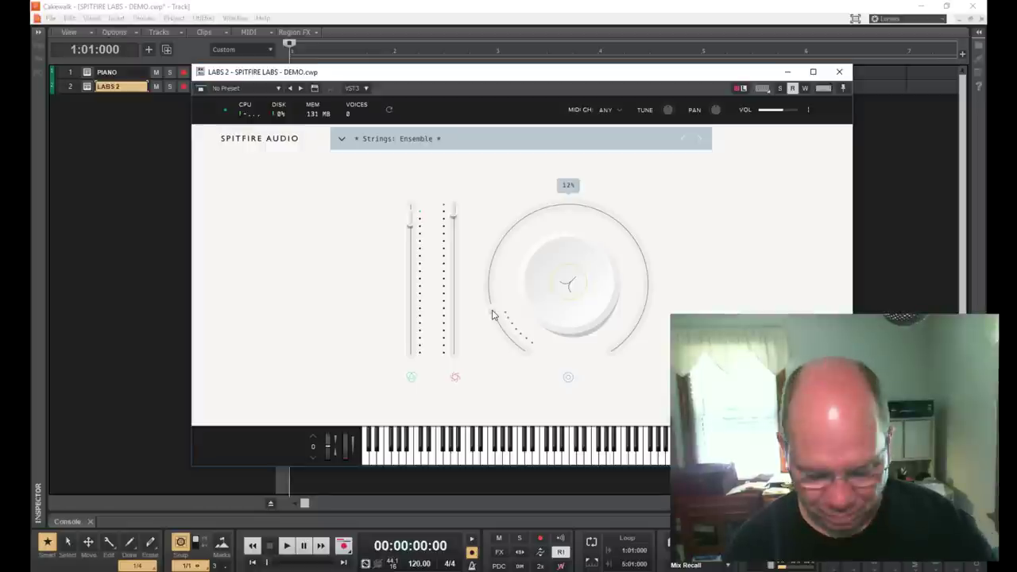
left_click_drag(491, 315, 511, 336)
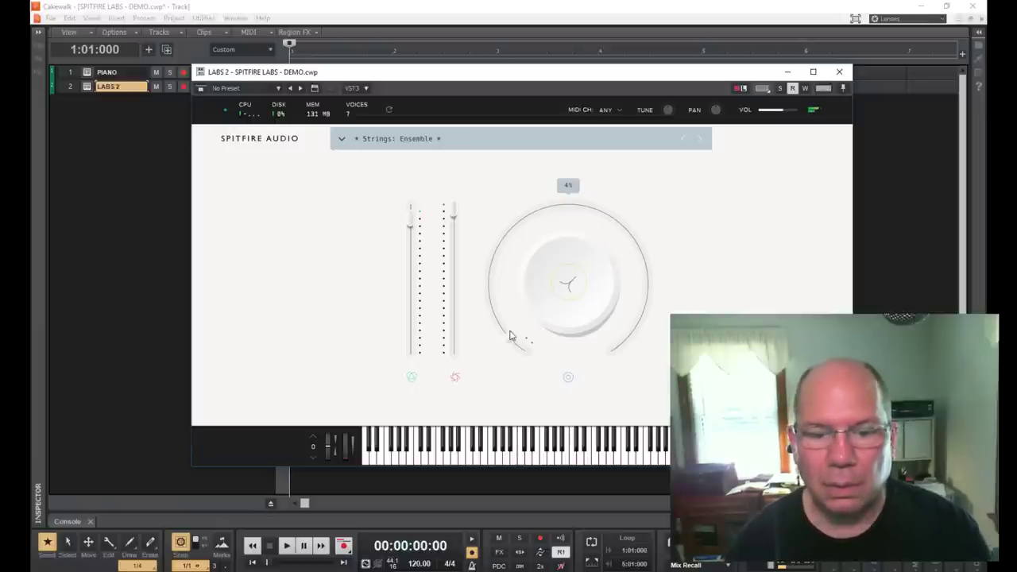
mouse_move(510, 335)
left_mouse_down()
mouse_move(637, 270)
mouse_move(612, 347)
left_mouse_up()
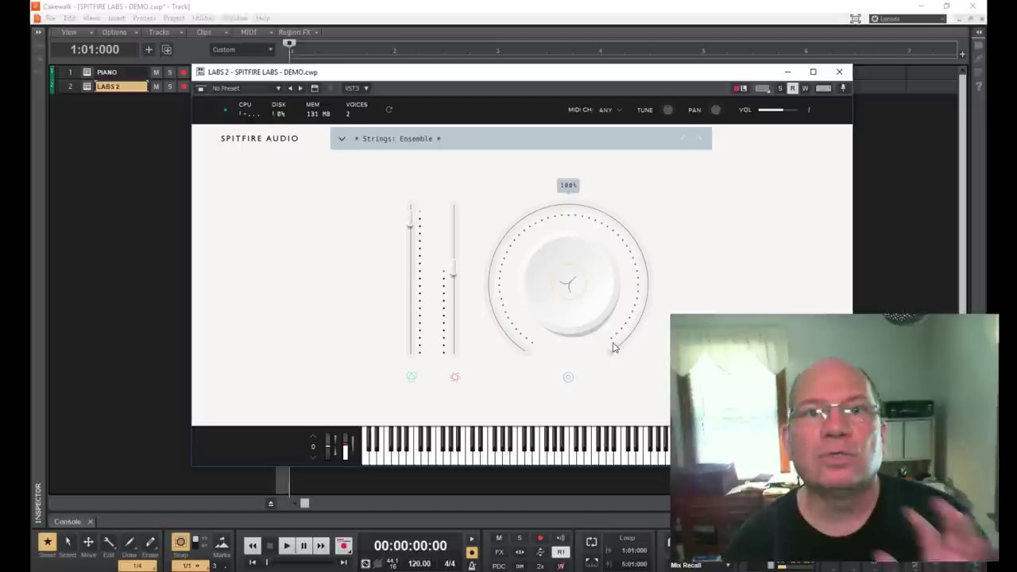
left_click_drag(609, 354, 565, 229)
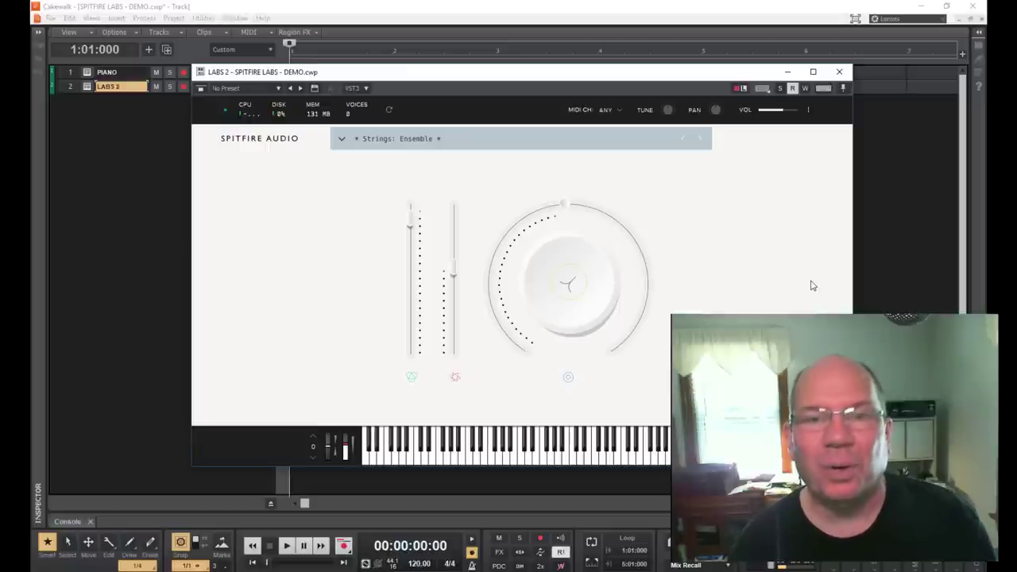
left_click(141, 267)
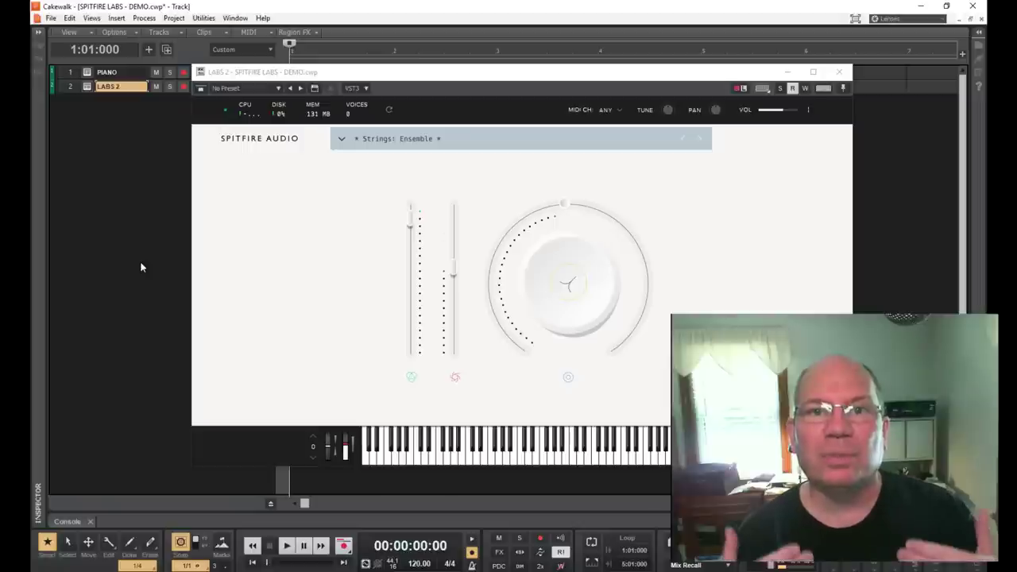